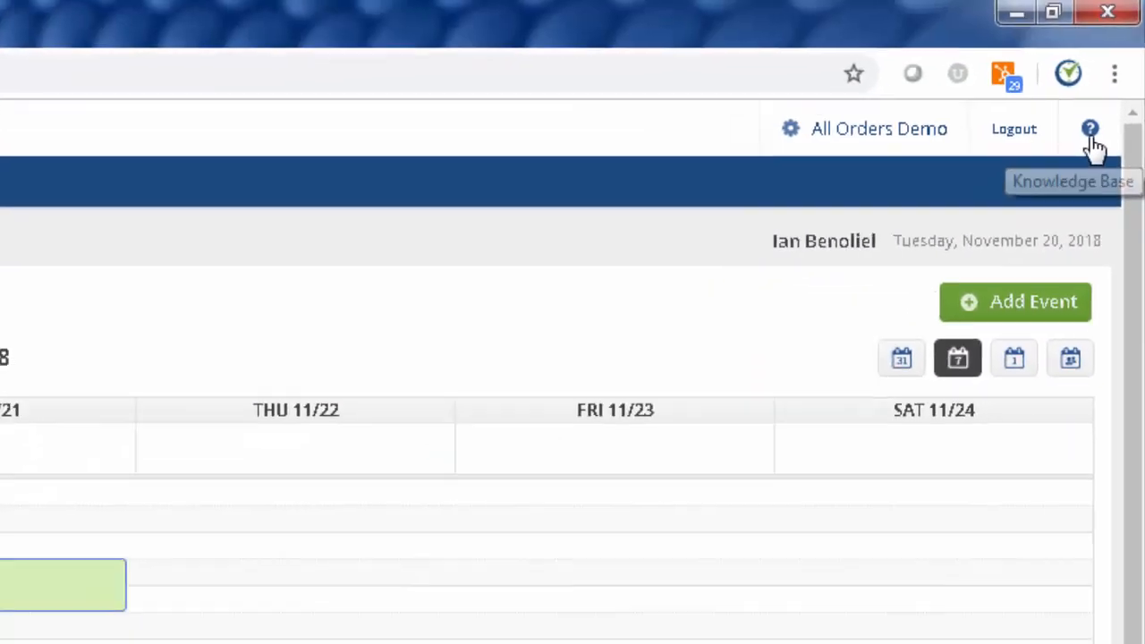
Step: Open the Purchasing Cycle article in the Knowledge Base User's Guide
click(1076, 174)
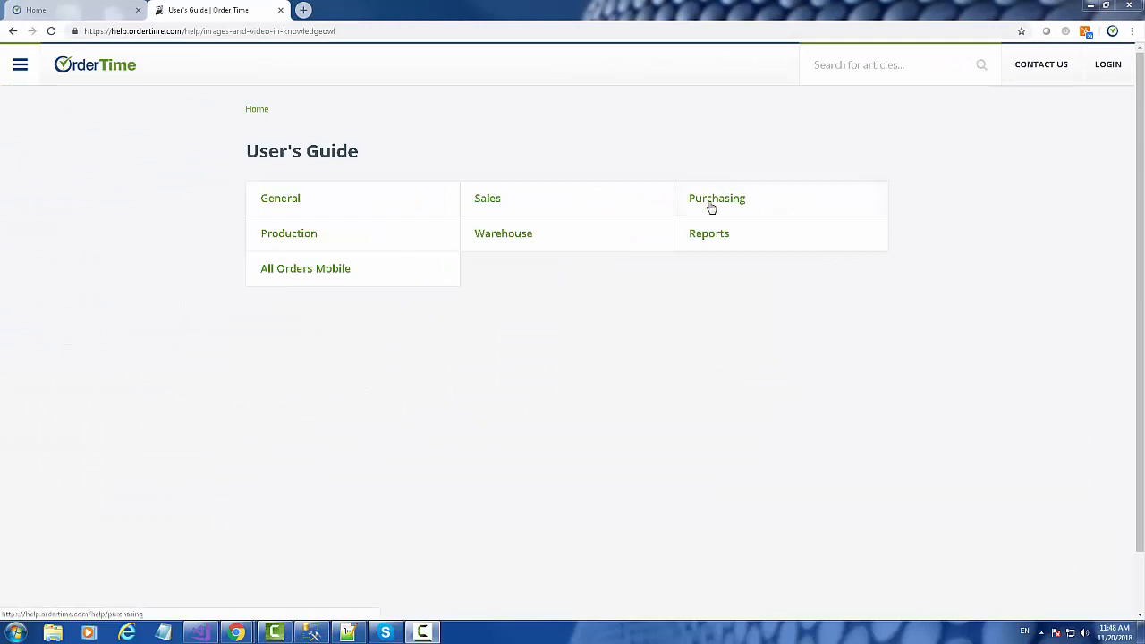
click(711, 207)
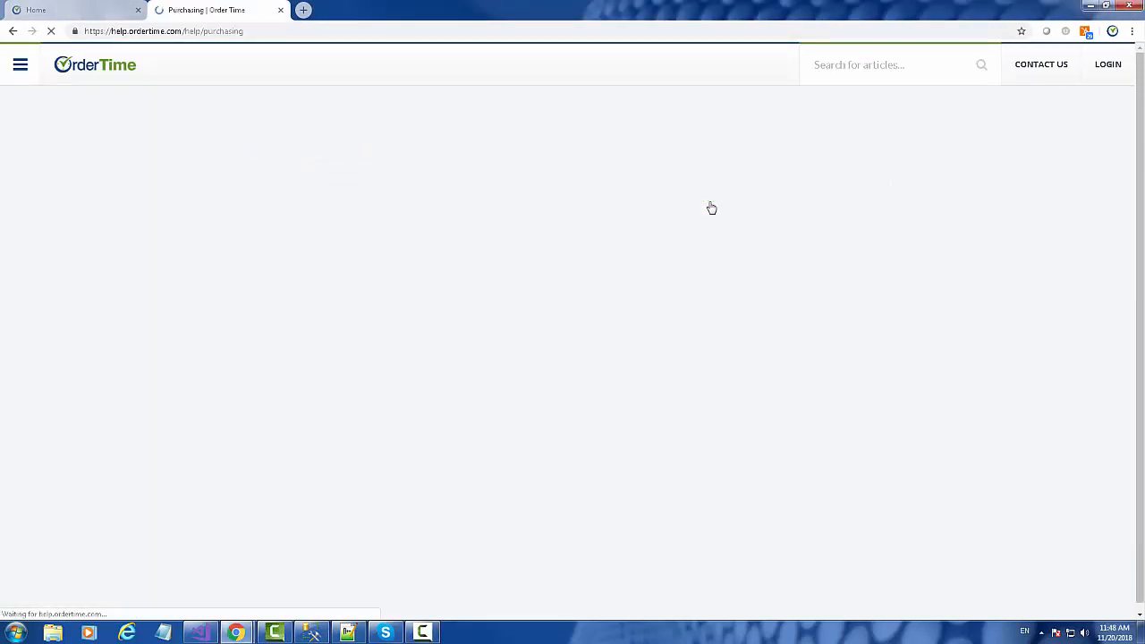
click(318, 238)
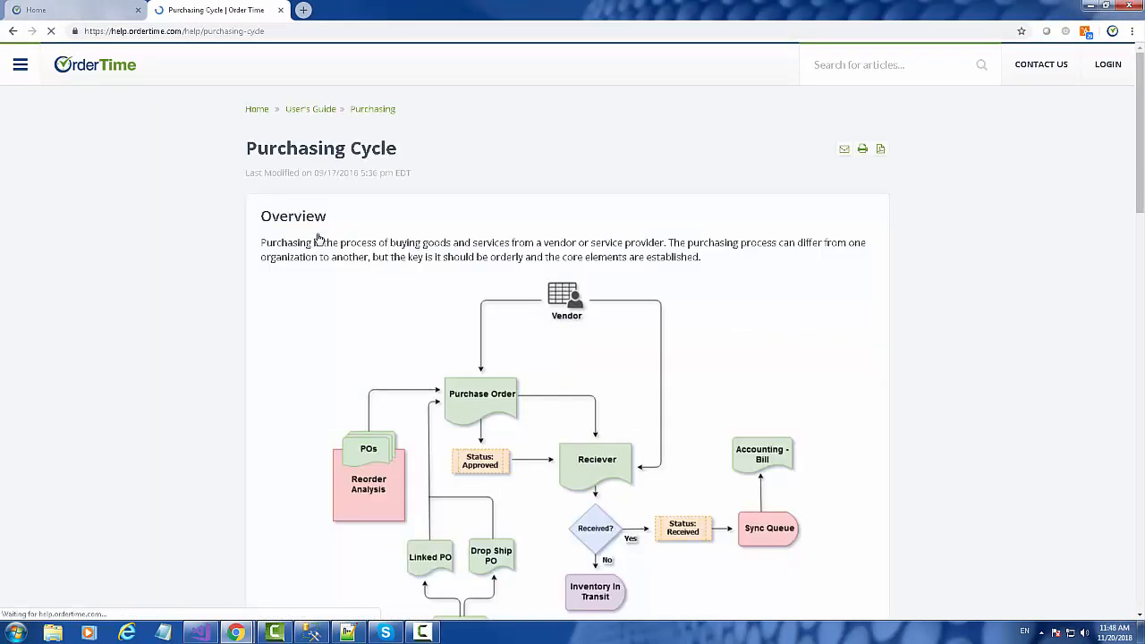
Step: Return to the User's Guide index and open the Sales Cycle article
click(301, 111)
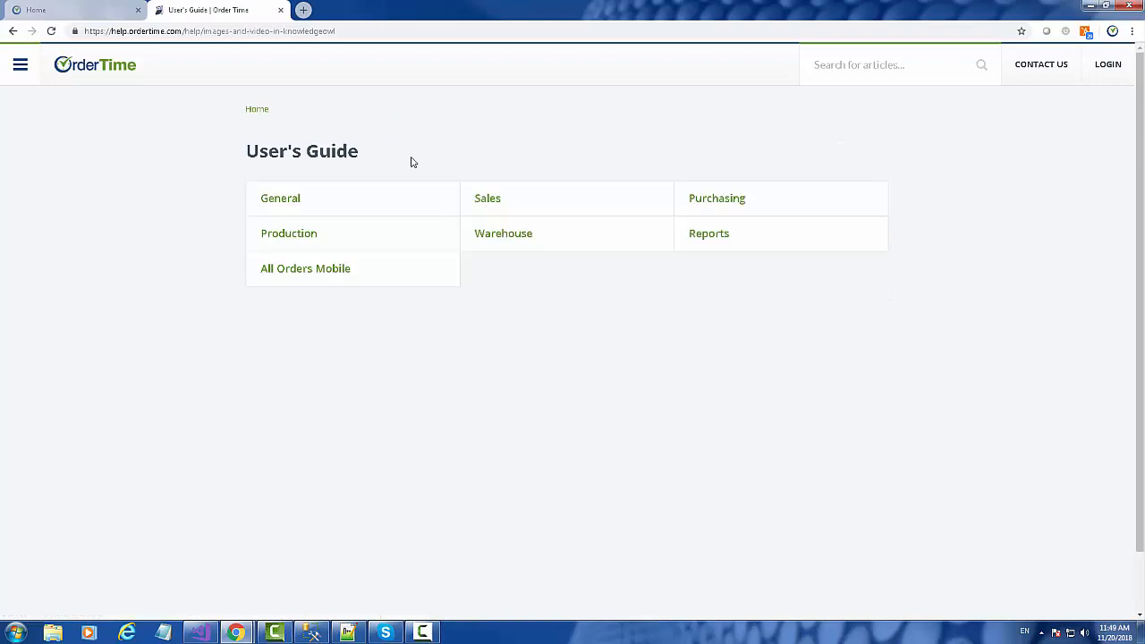
click(502, 207)
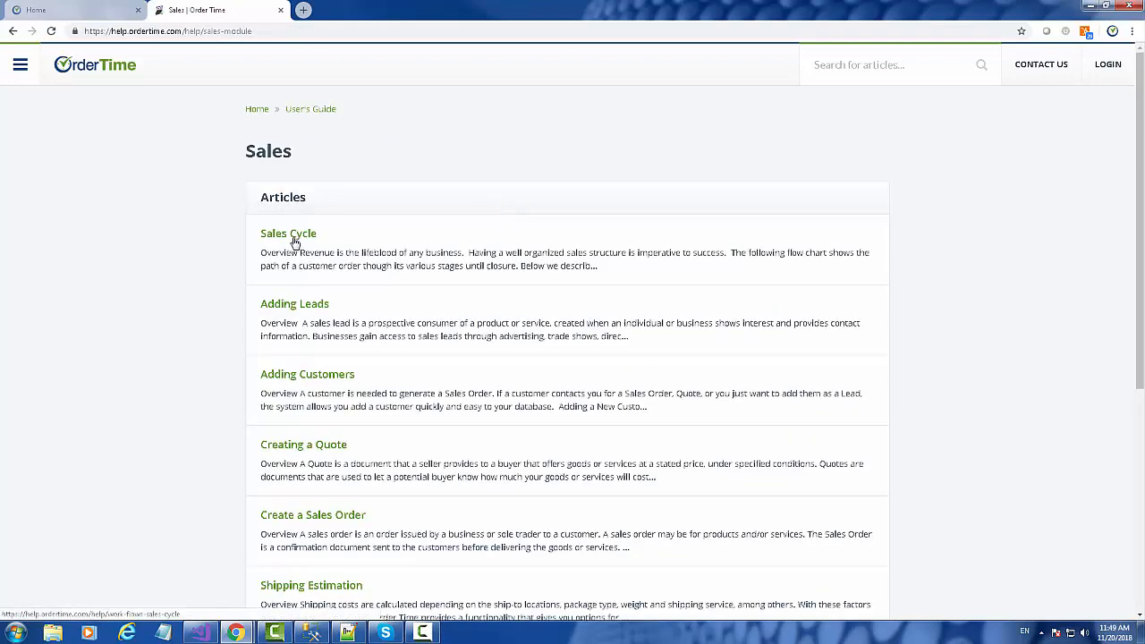
click(297, 236)
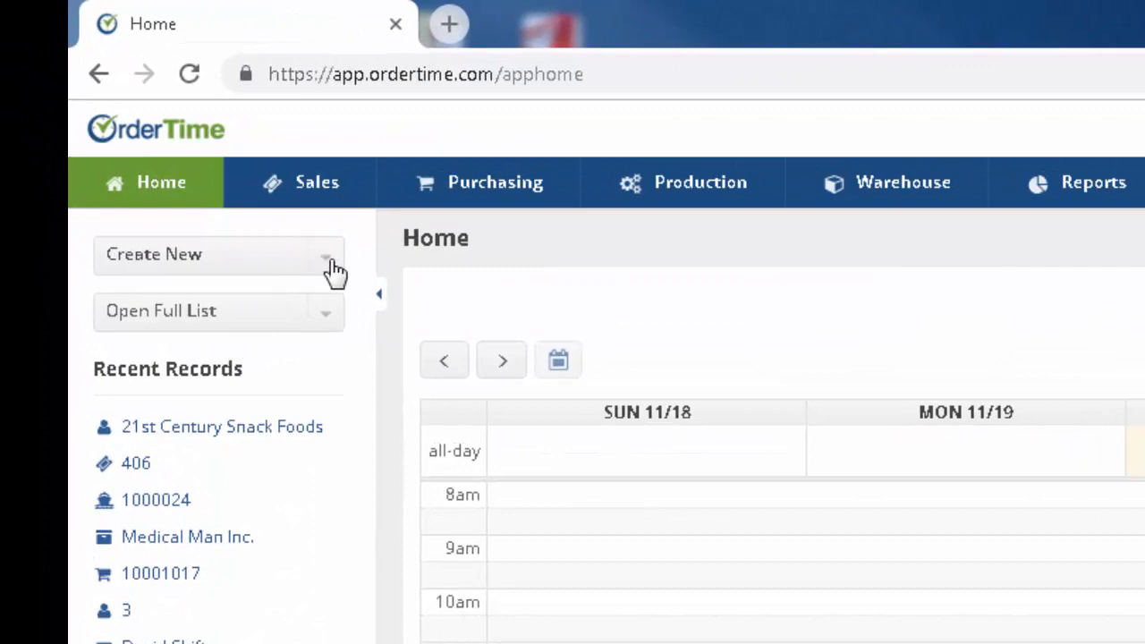
Step: Add a new vendor record named 'Kate Beads', fixing the mistyped name, and save it
click(329, 267)
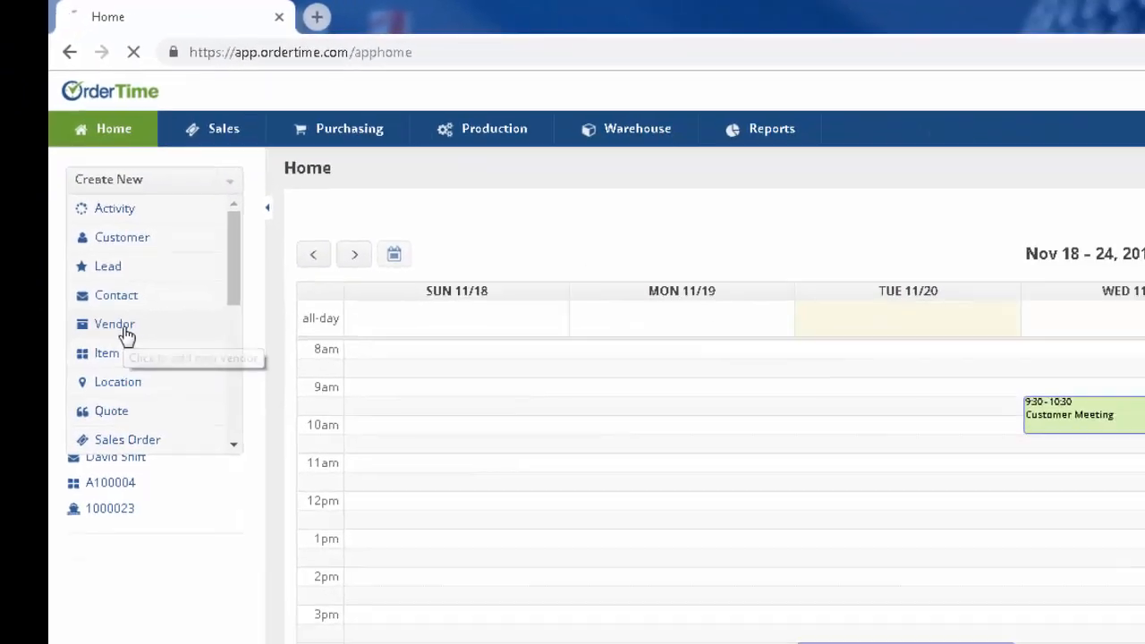
click(178, 467)
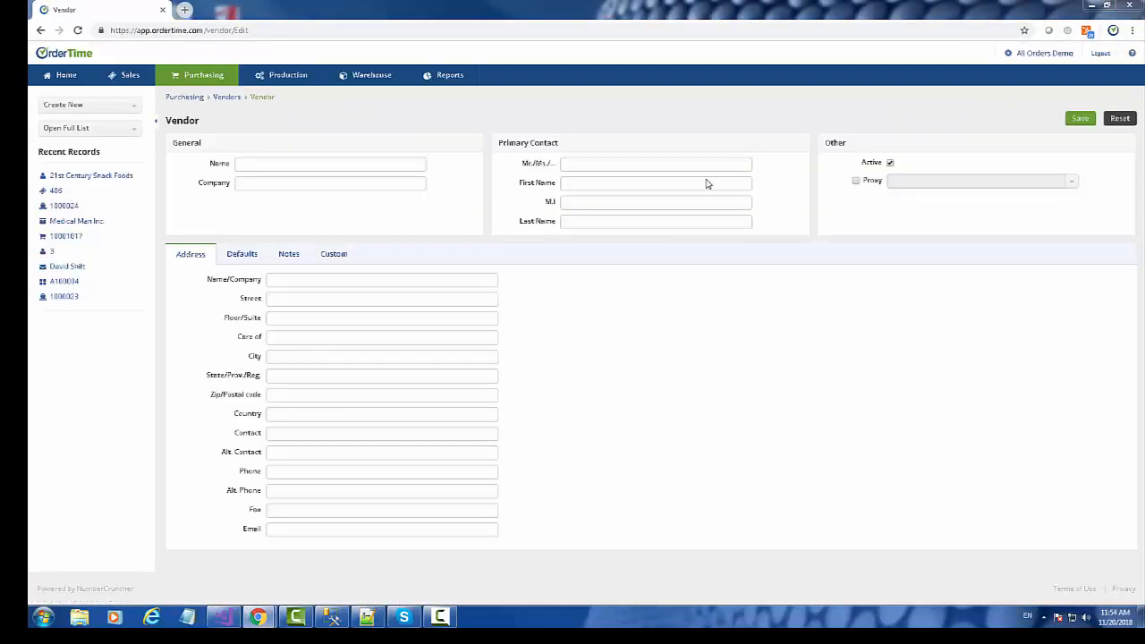
click(278, 163)
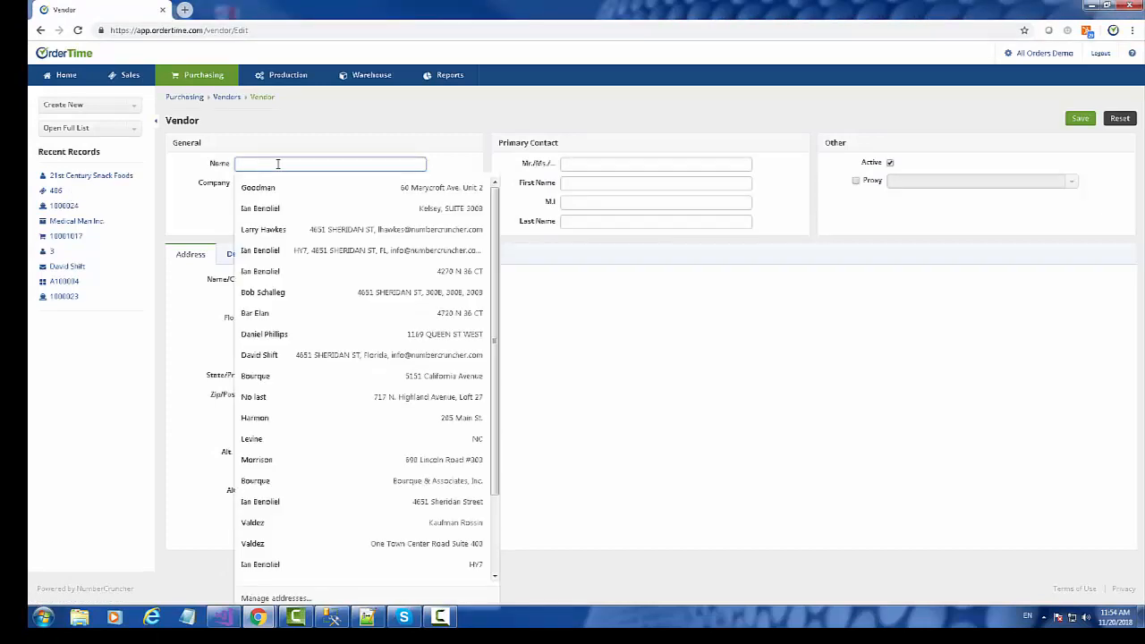
text(Kate)
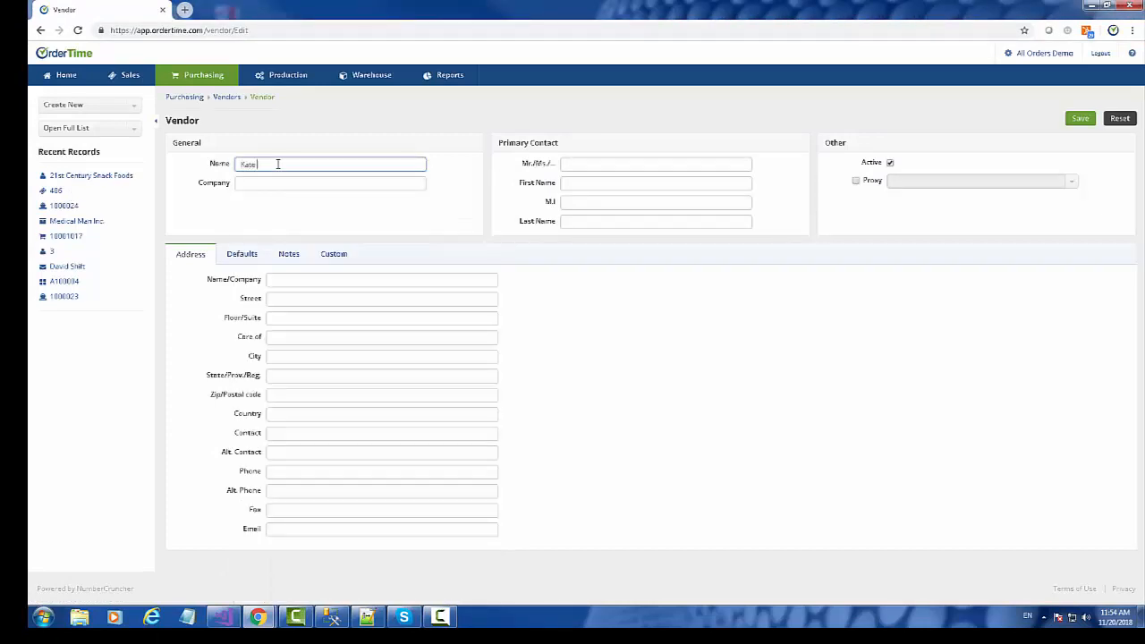
text( Reed)
key(BackSpace)
key(BackSpace)
key(BackSpace)
key(BackSpace)
text(Beacs)
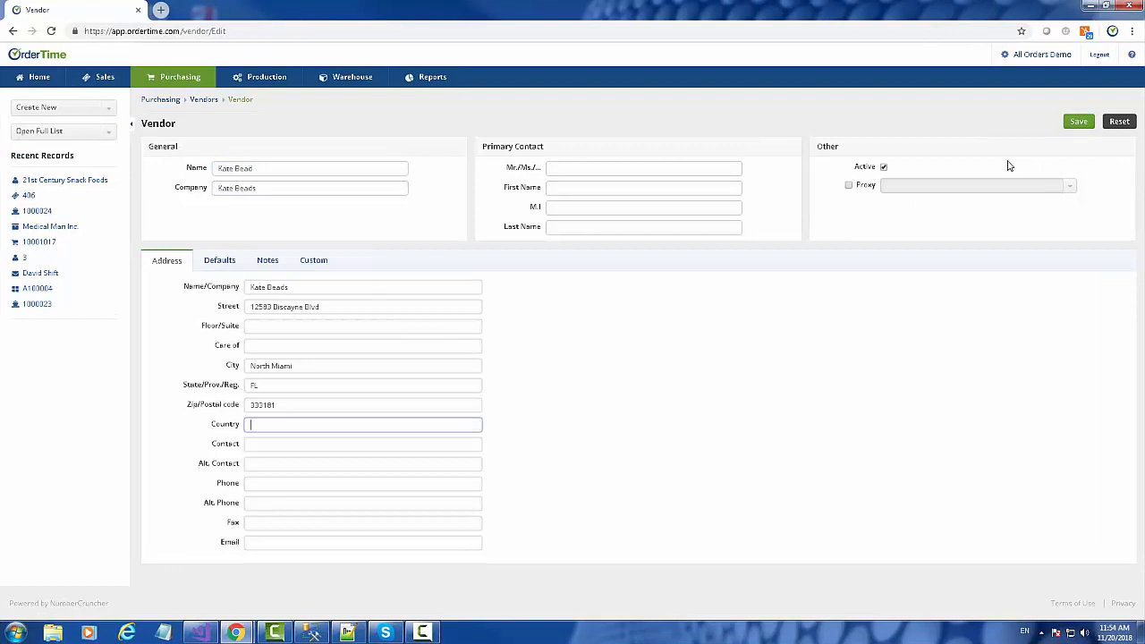
click(1080, 118)
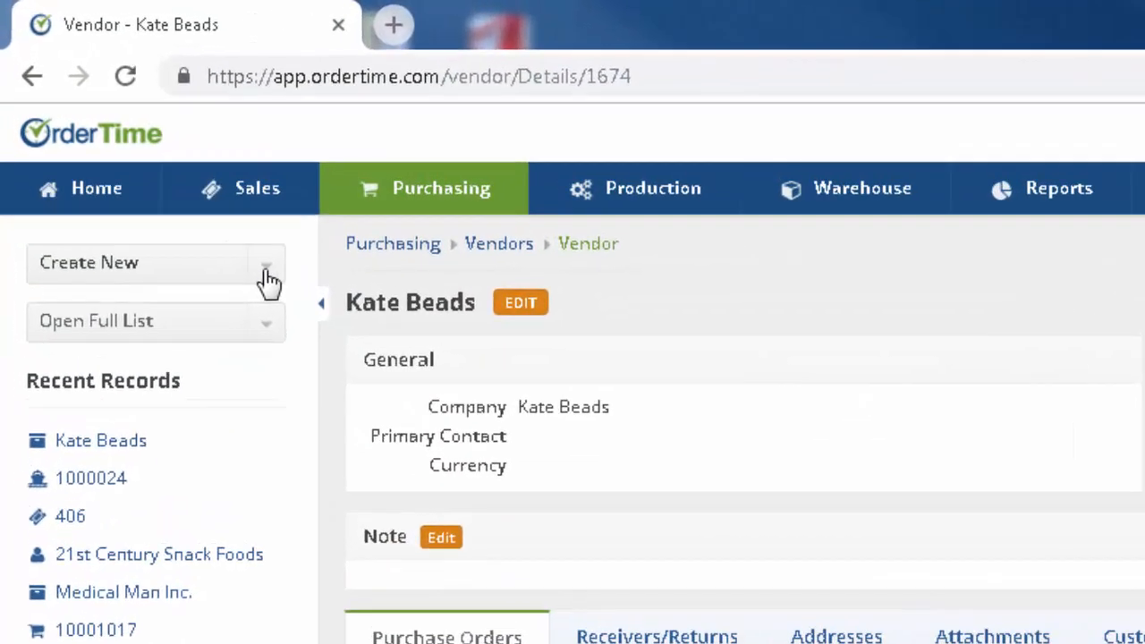
Step: Start a new item in the Parts Group item group
click(267, 279)
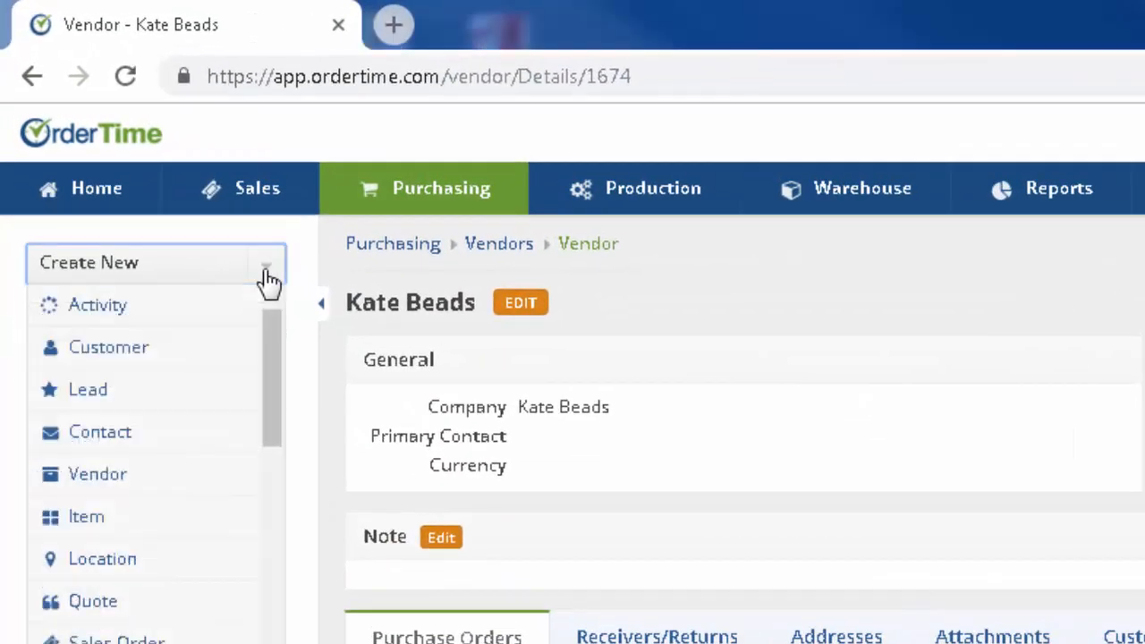
click(73, 533)
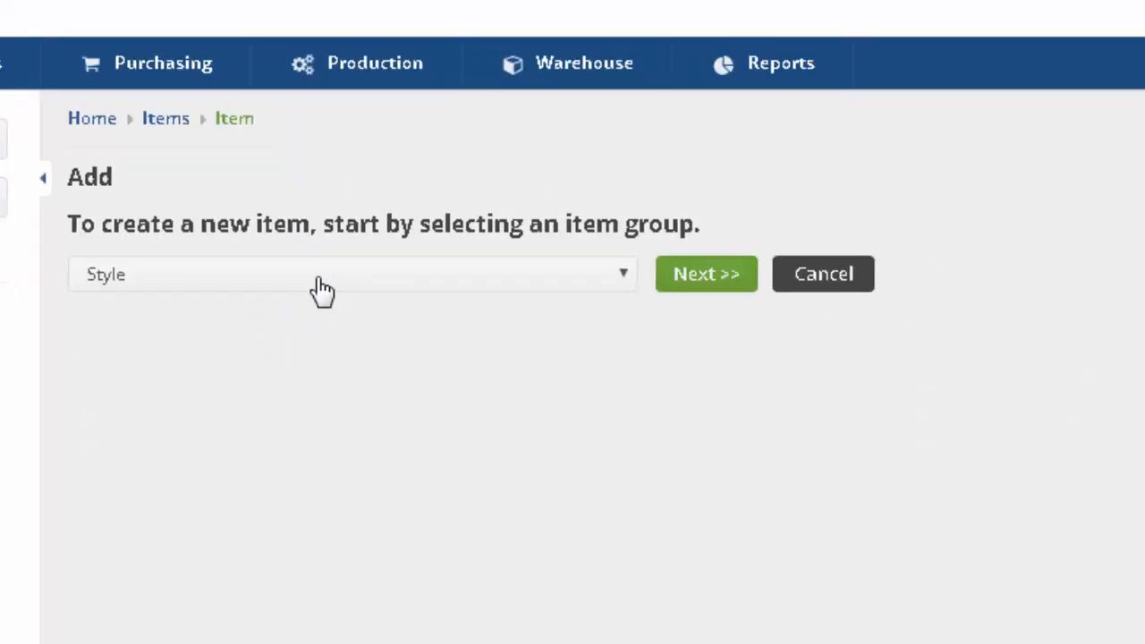
click(320, 285)
click(183, 521)
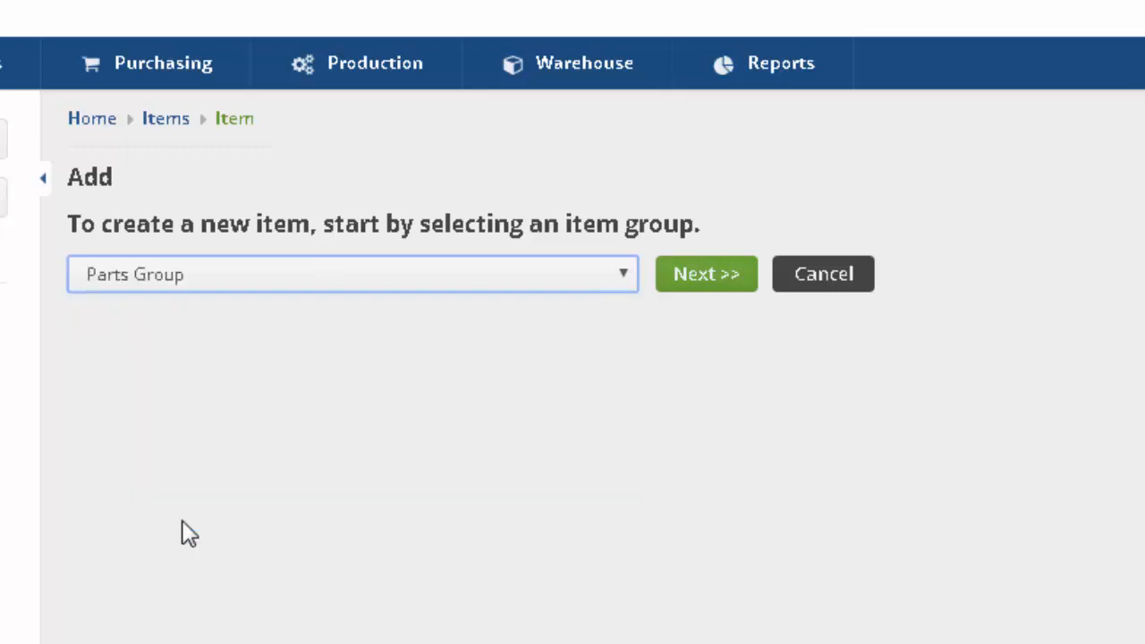
click(718, 274)
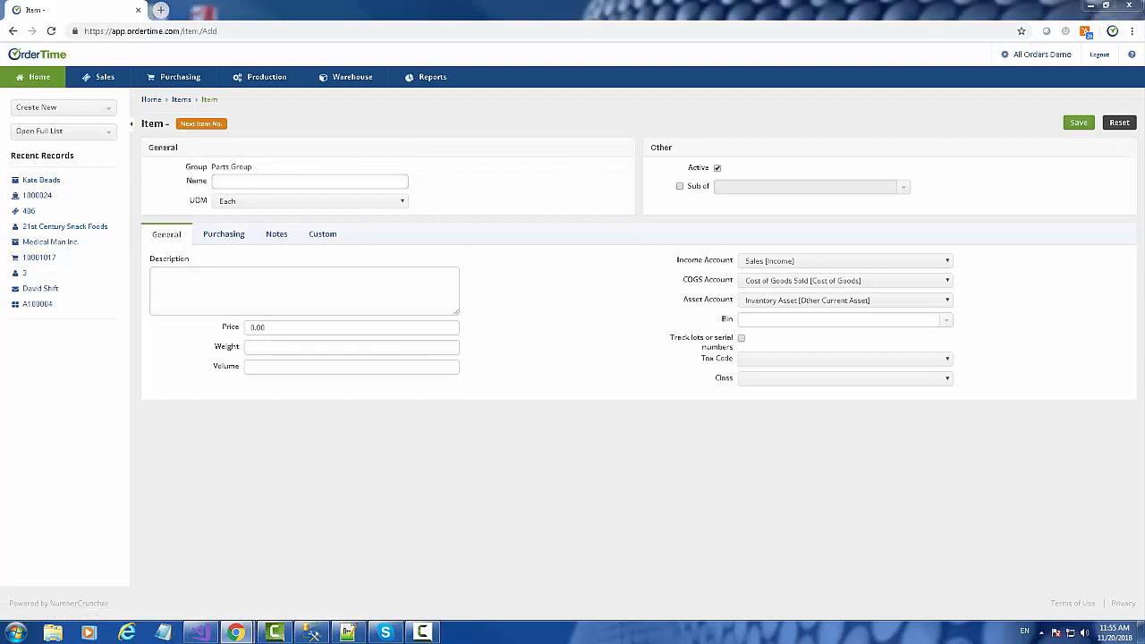
Step: Enter item name BR0814, paste the bracelet description, and set price 4.99
click(228, 179)
text(B)
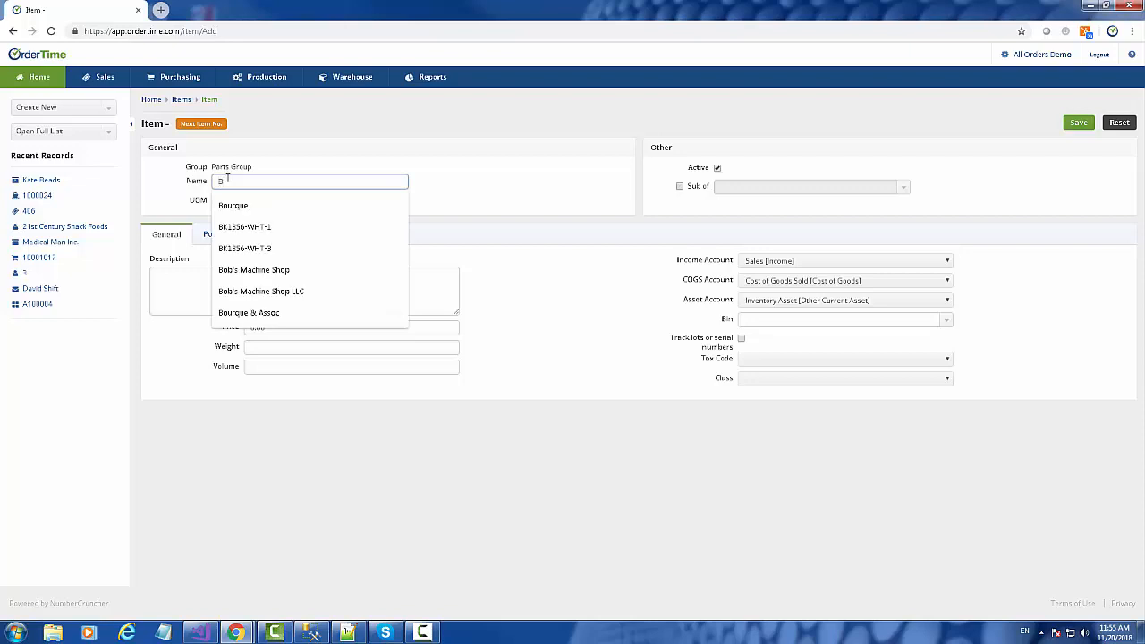
text(R)
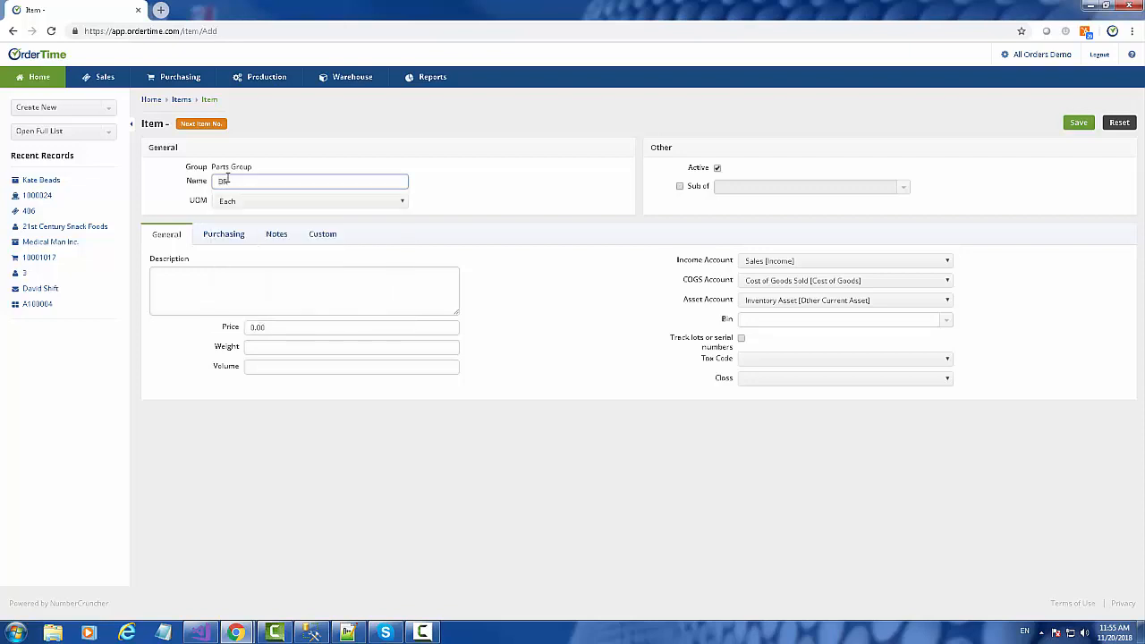
text(814)
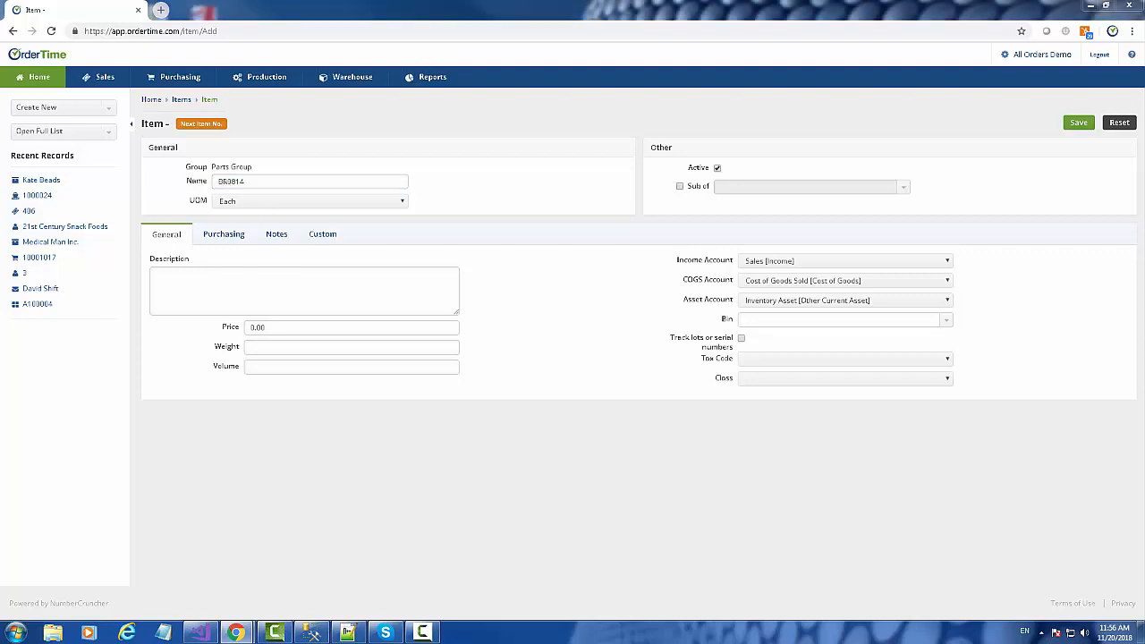
click(268, 273)
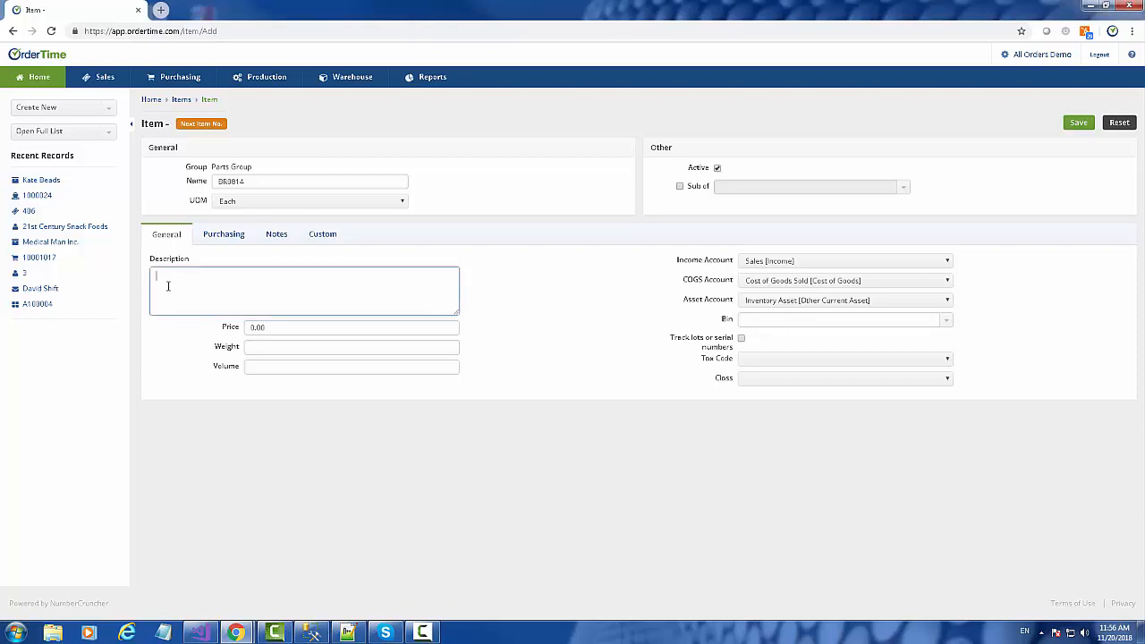
text(Artistic Jasper Bead 7-½ Inch Stretch Bracelet (1-Pc))
key(Tab)
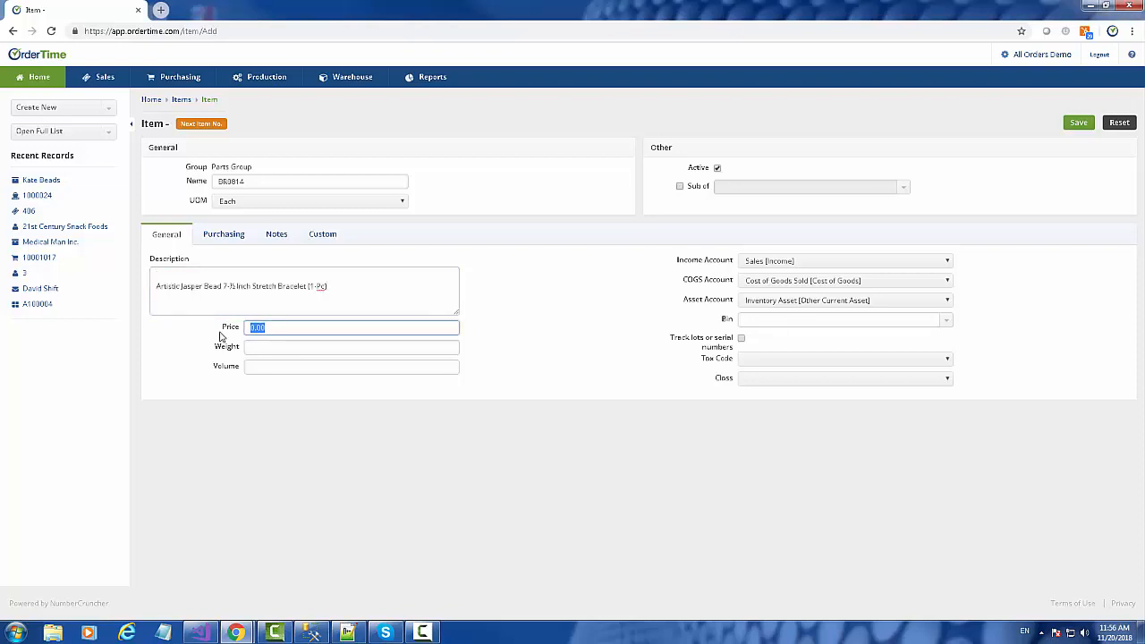
text(4.99)
Step: On the Purchasing tab, paste the purchase description, set standard cost 2, and save the item
click(222, 235)
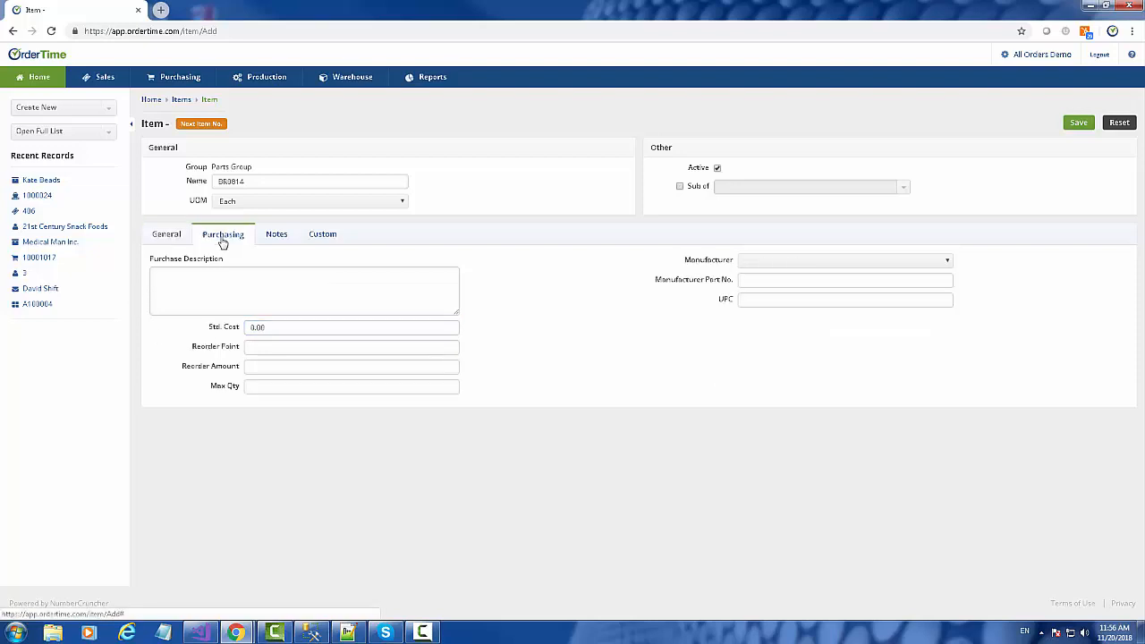
click(221, 285)
text(Artistic Jasper Bead 7-½ Inch Stretch Bracelet (1-Pc))
click(278, 327)
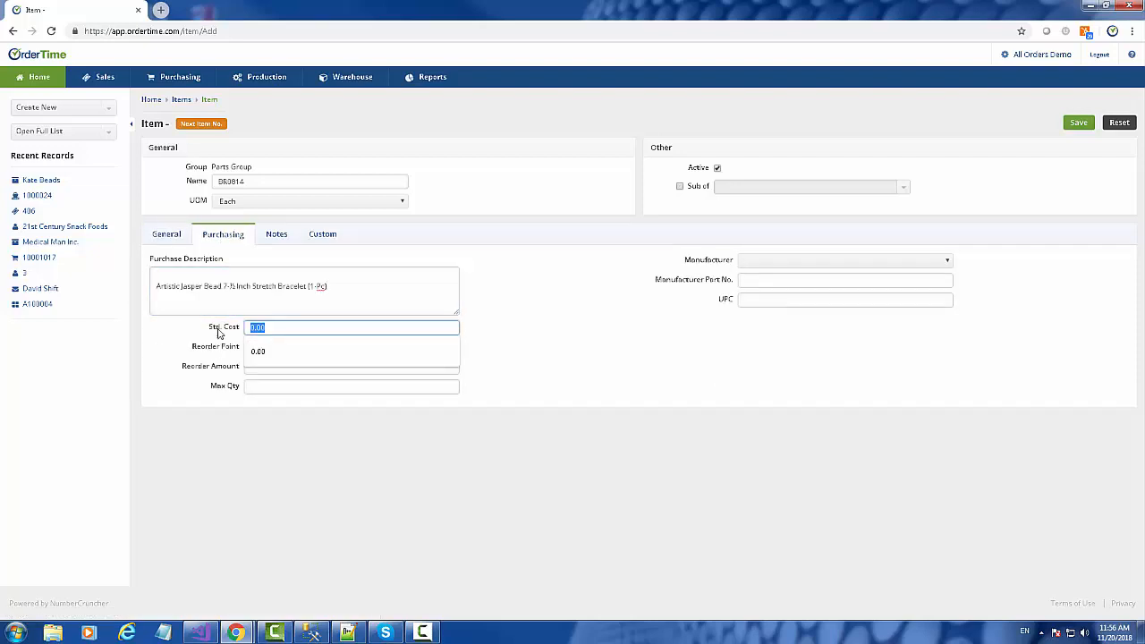
text(2)
click(394, 304)
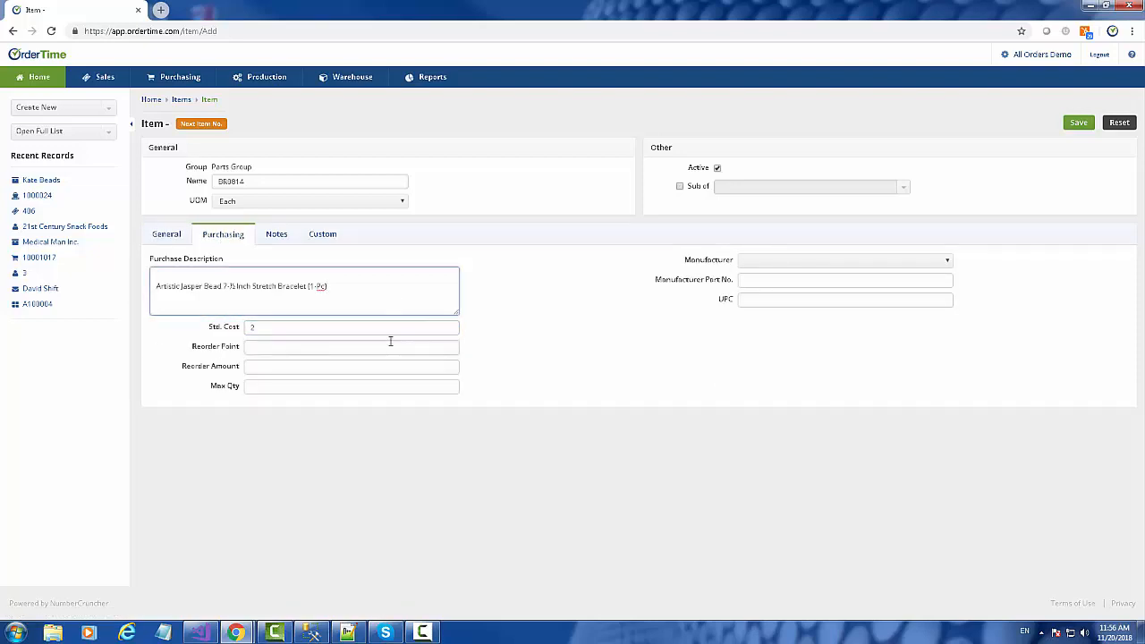
click(1078, 126)
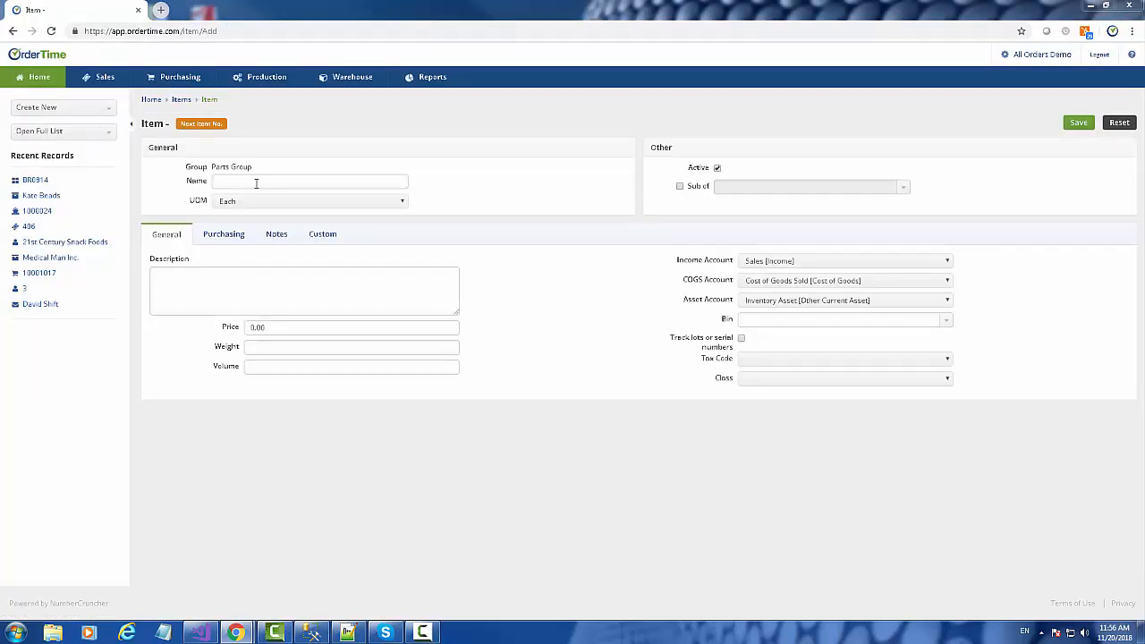
Step: Enter item BR0826 (price 6.99, cost 3.00), then view the Items list with both parts
click(256, 181)
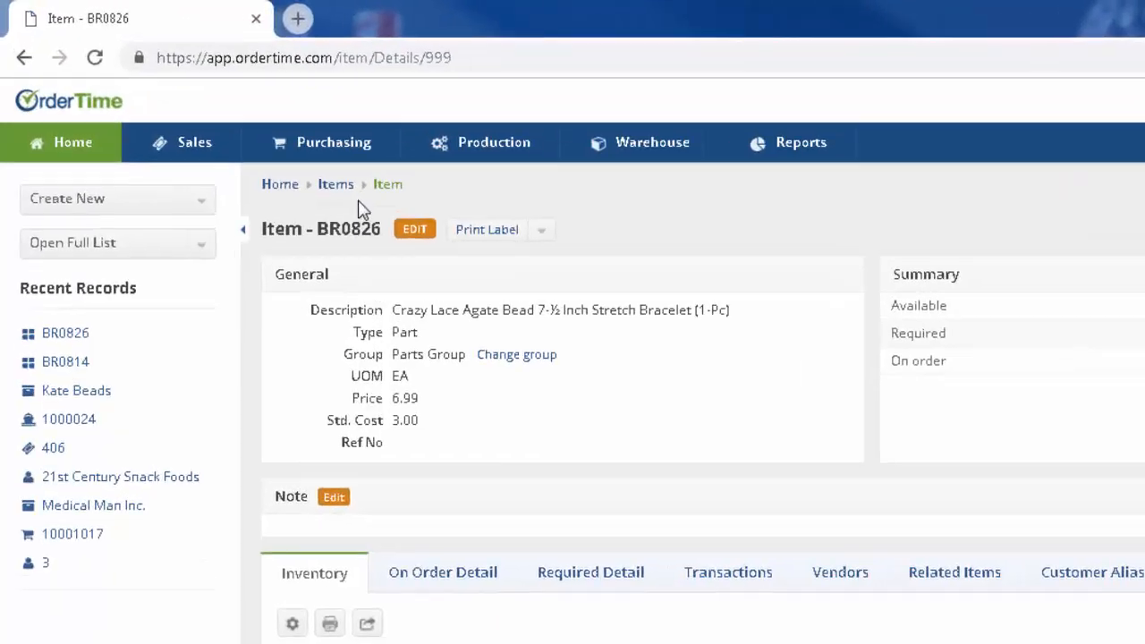
click(336, 184)
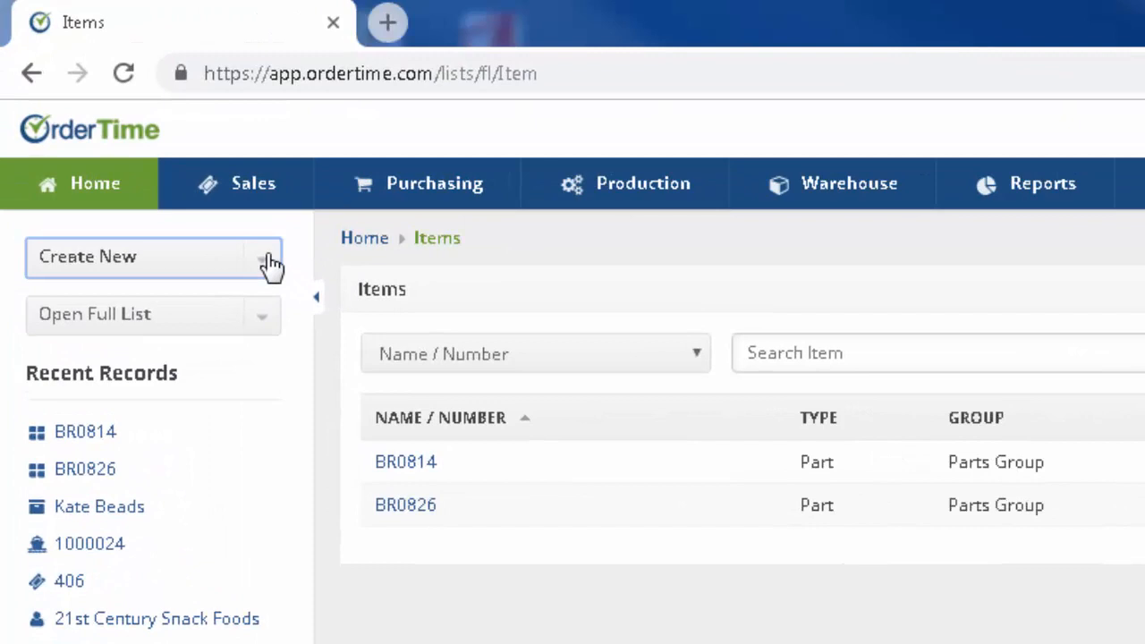
click(110, 109)
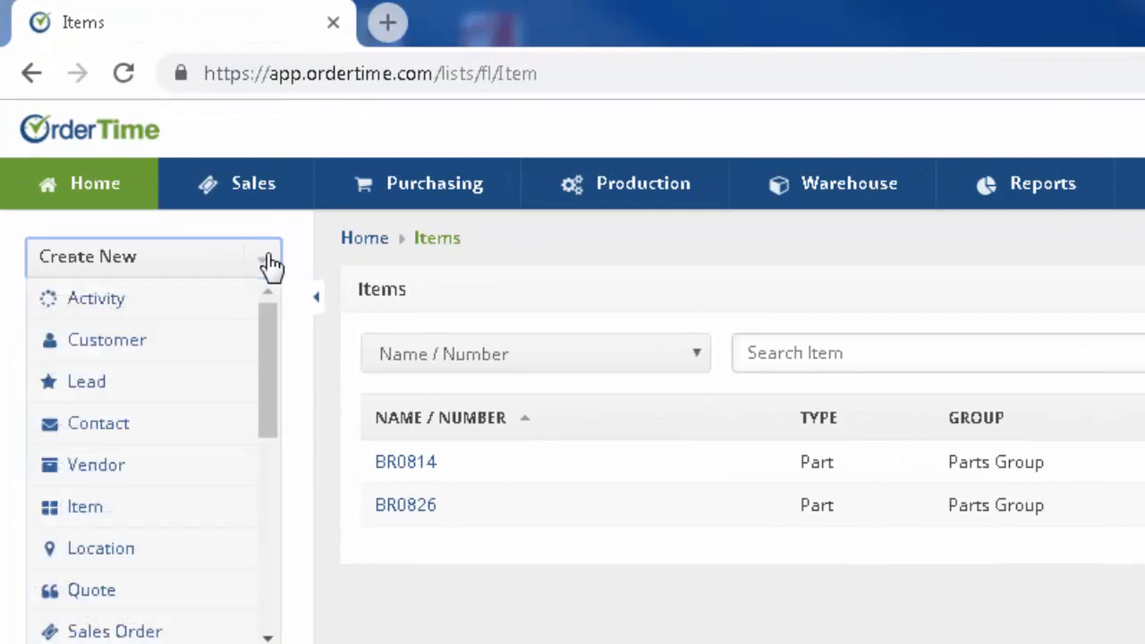
Step: Create a new purchase order with vendor Kate Beads and continue to the order form
scroll(194, 600, down, 3)
click(120, 488)
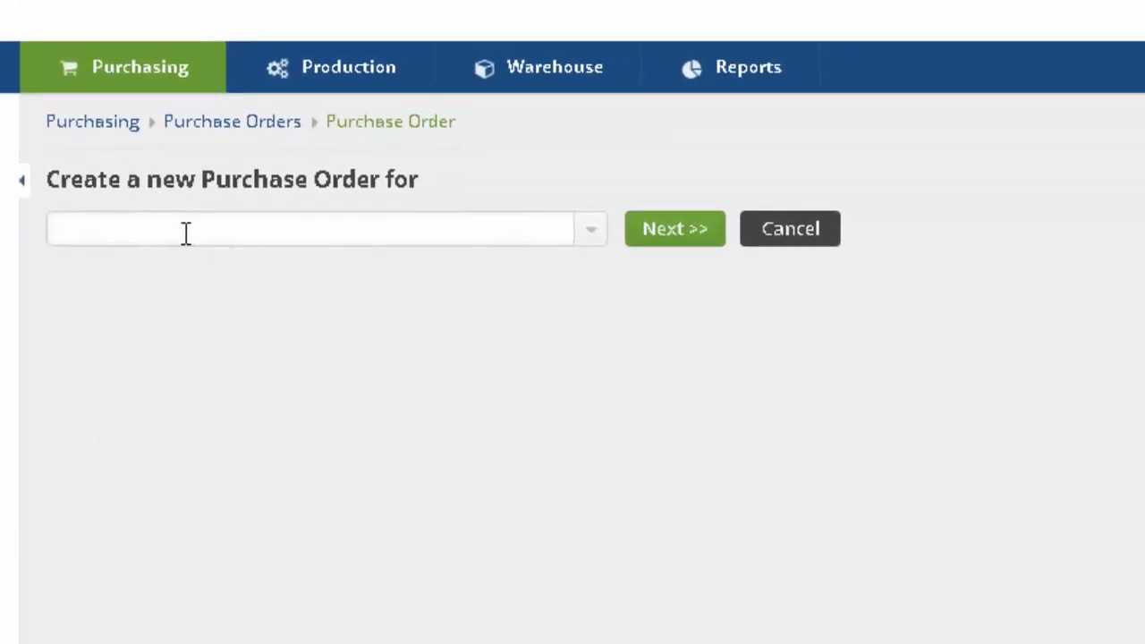
click(183, 233)
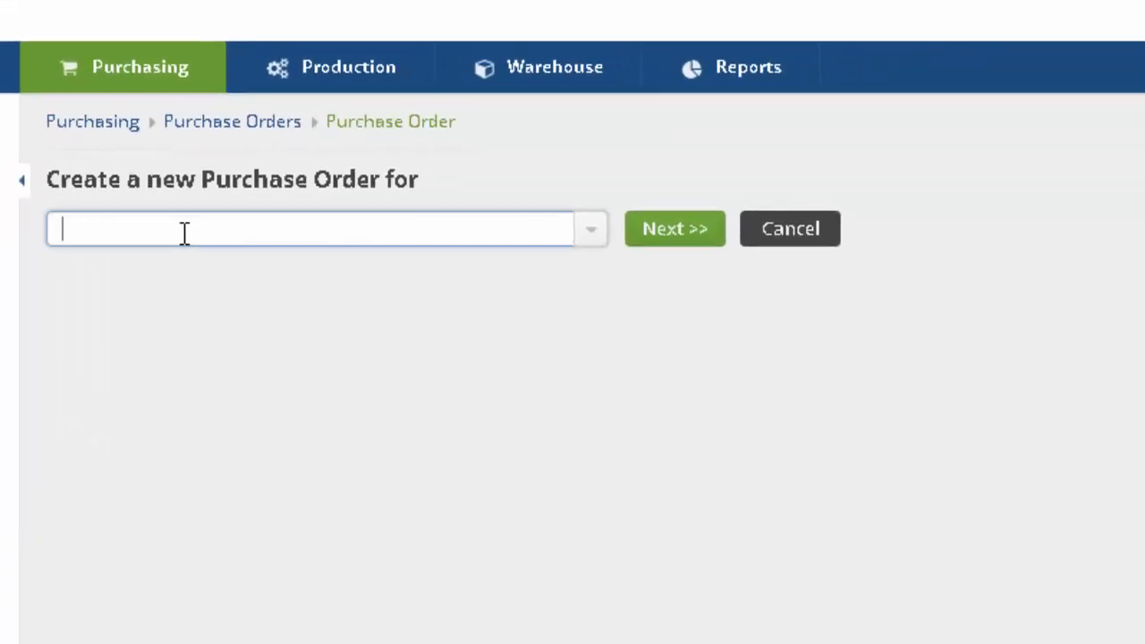
text(kate)
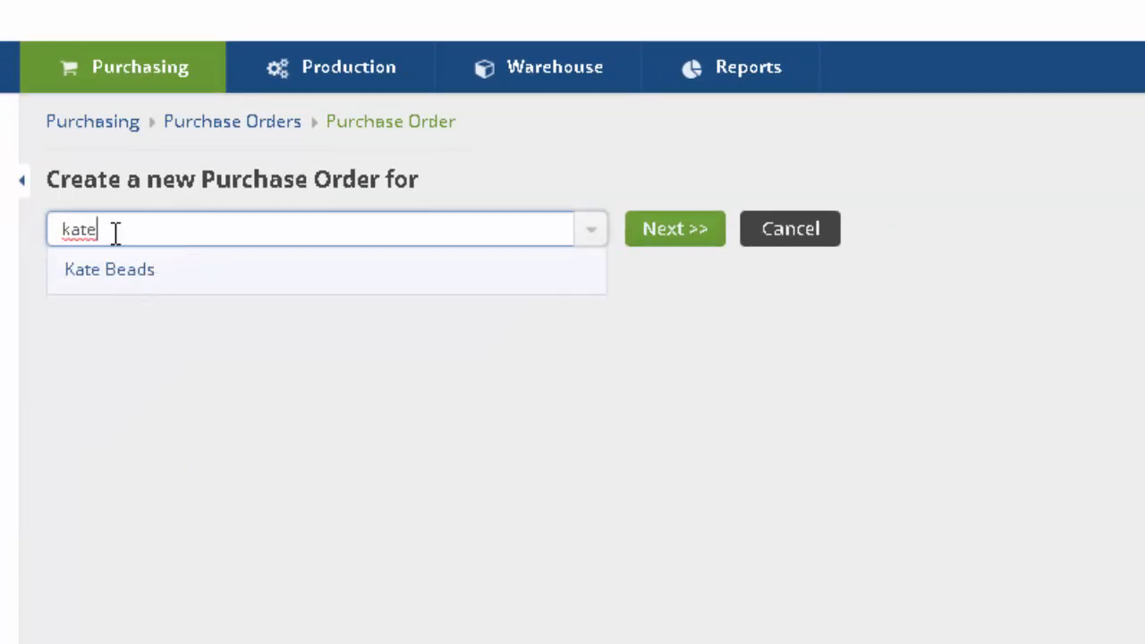
drag(116, 232, 13, 235)
text(beads)
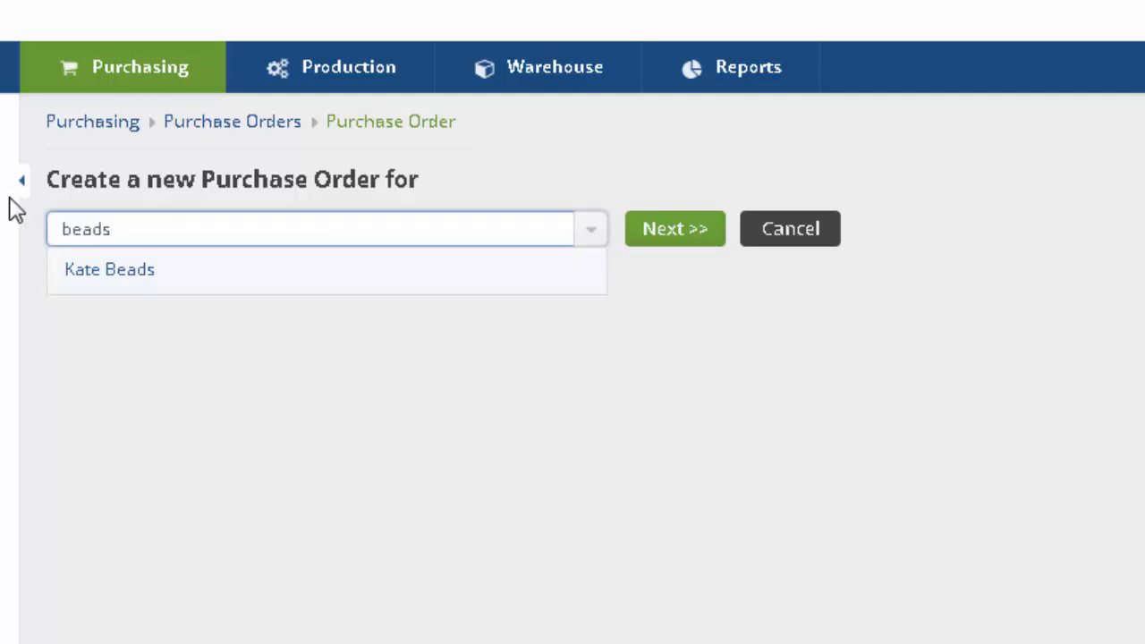
click(219, 280)
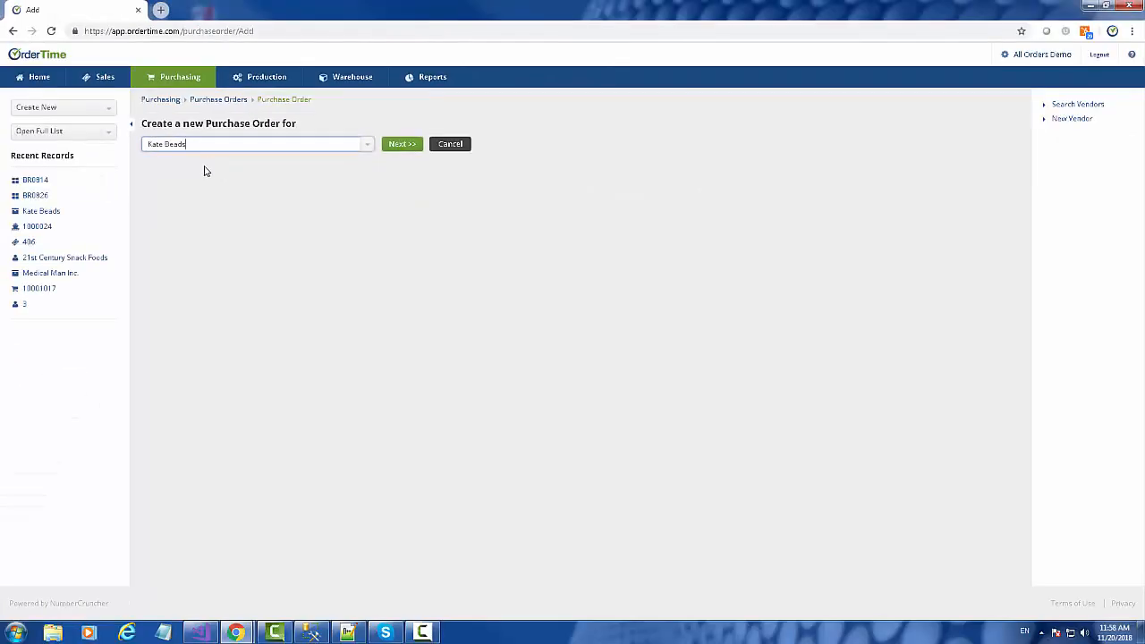
click(403, 146)
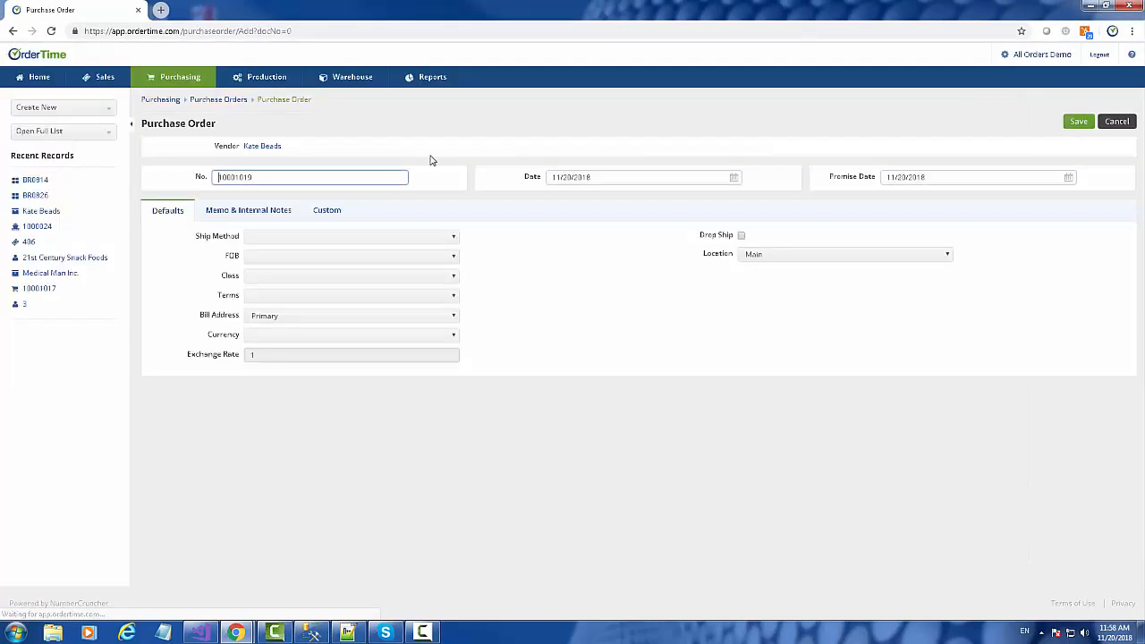
Step: Set the purchase order's ship method to UPS, FOB to NY, and custom Ref No to 333
click(274, 237)
click(259, 258)
click(248, 211)
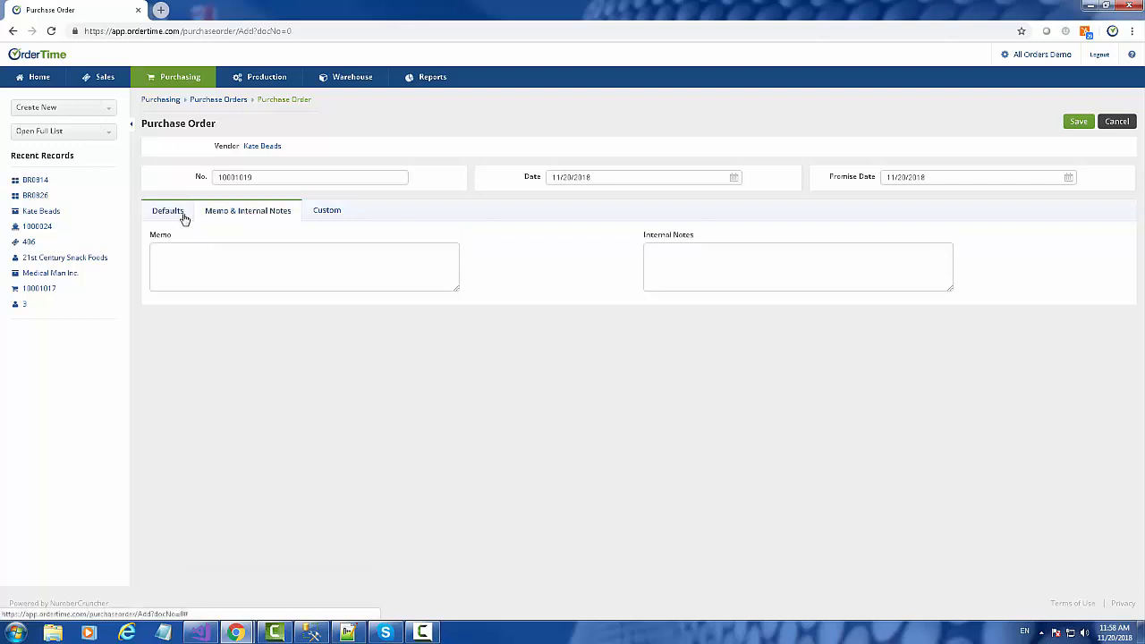
click(168, 211)
click(295, 258)
click(295, 261)
click(327, 210)
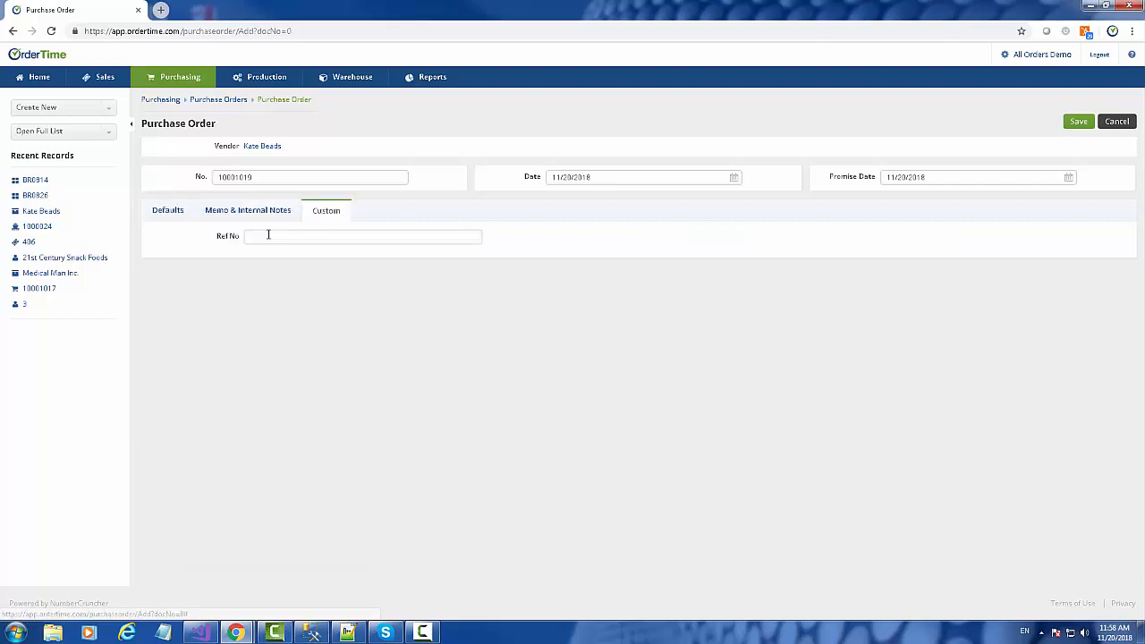
click(268, 237)
text(333)
click(168, 211)
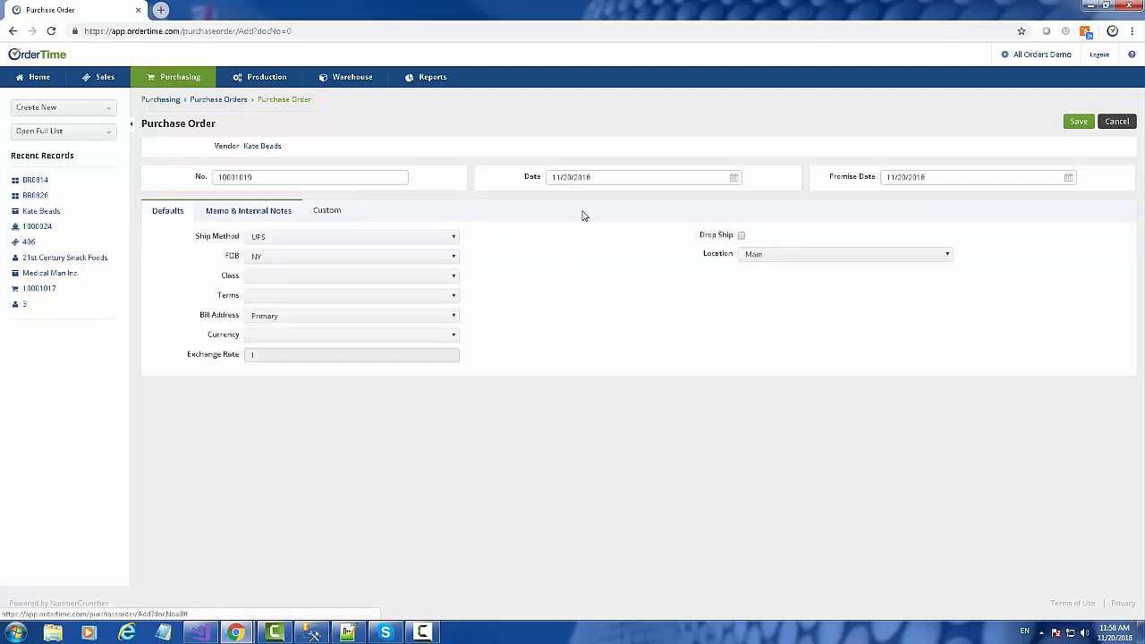
Step: Set the promise date to November 30, 2018 and save the purchase order
click(1068, 178)
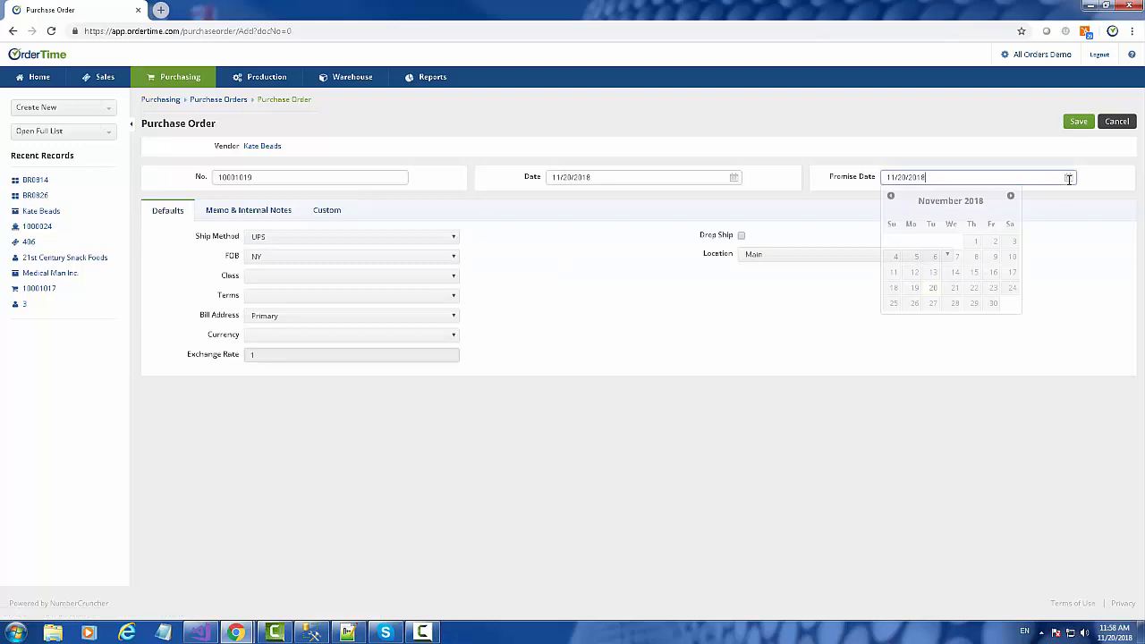
click(993, 303)
click(1079, 121)
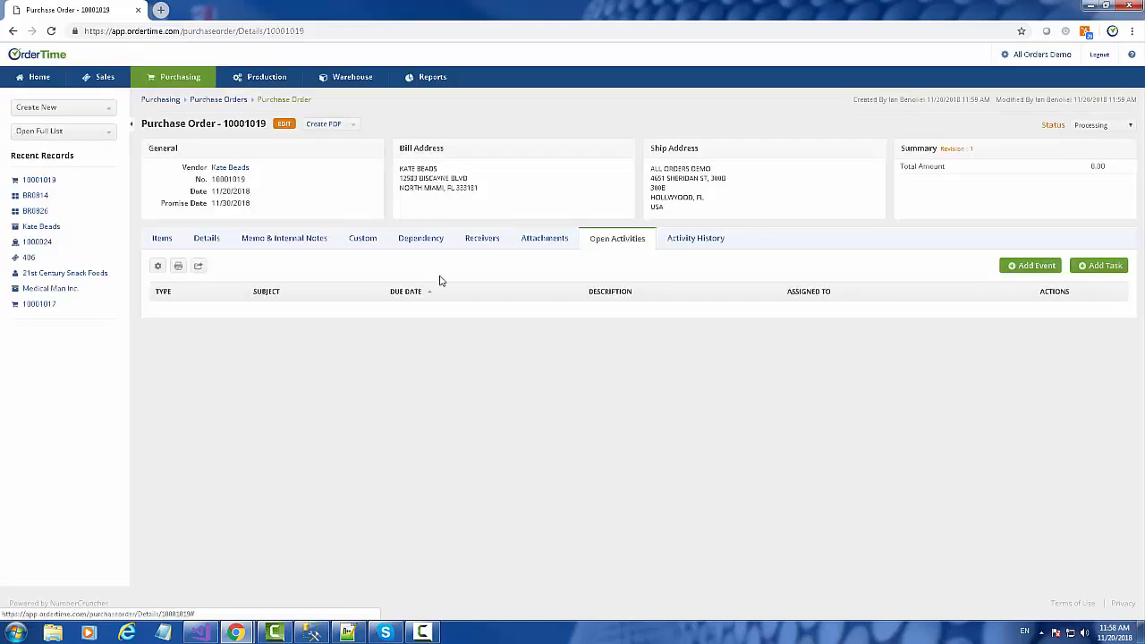
click(161, 237)
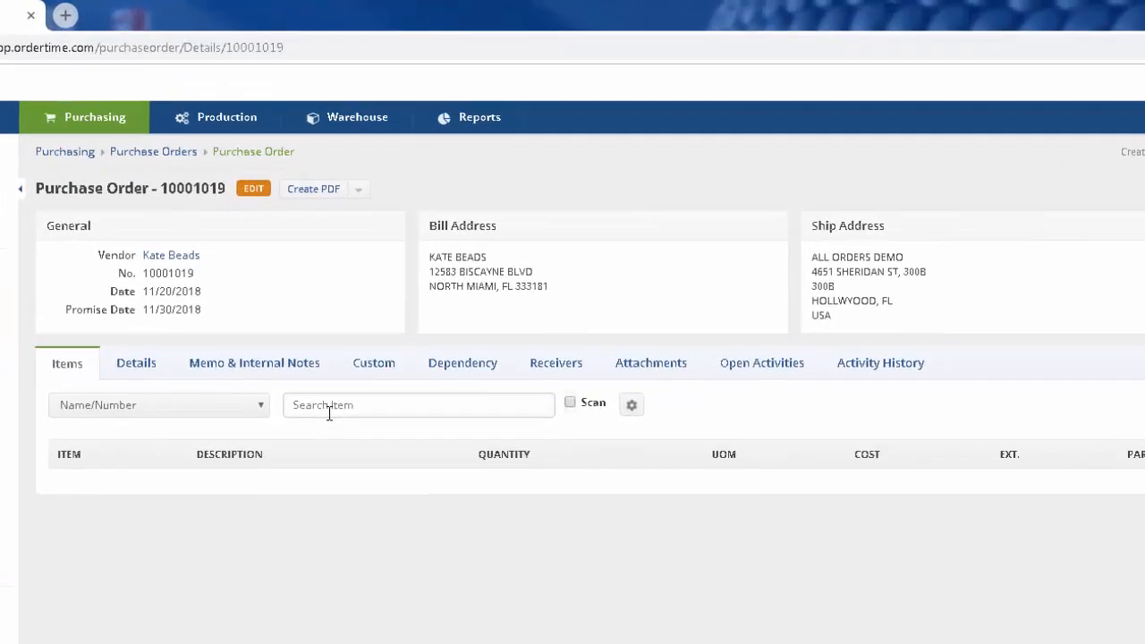
Step: Add item lines BR0814 with quantity 10 and BR0826 with quantity 15
click(334, 269)
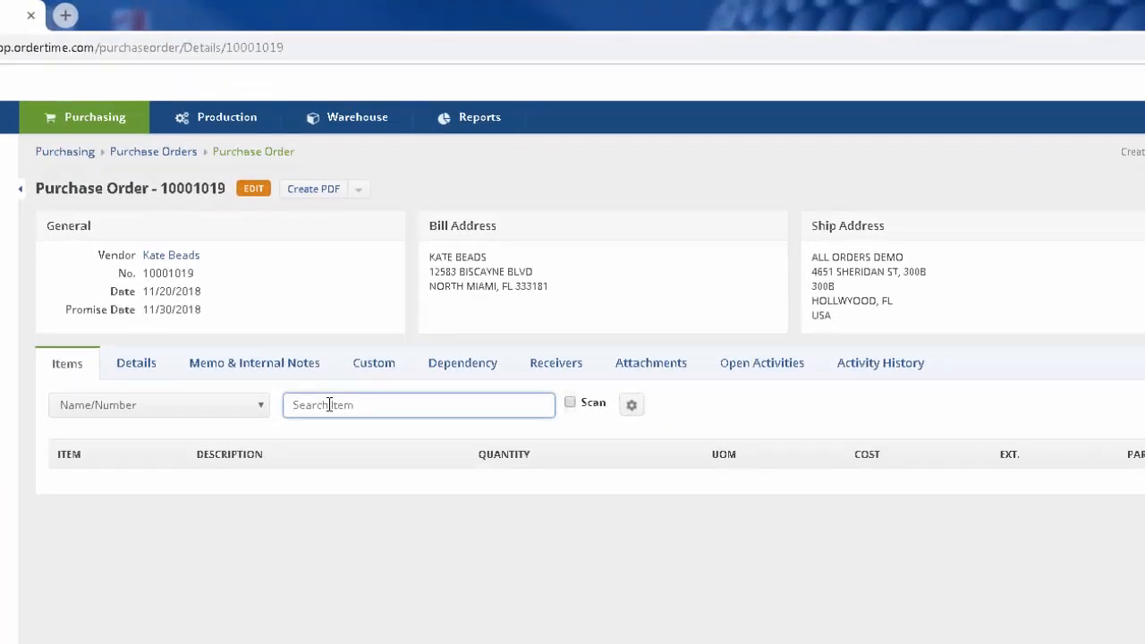
text(br)
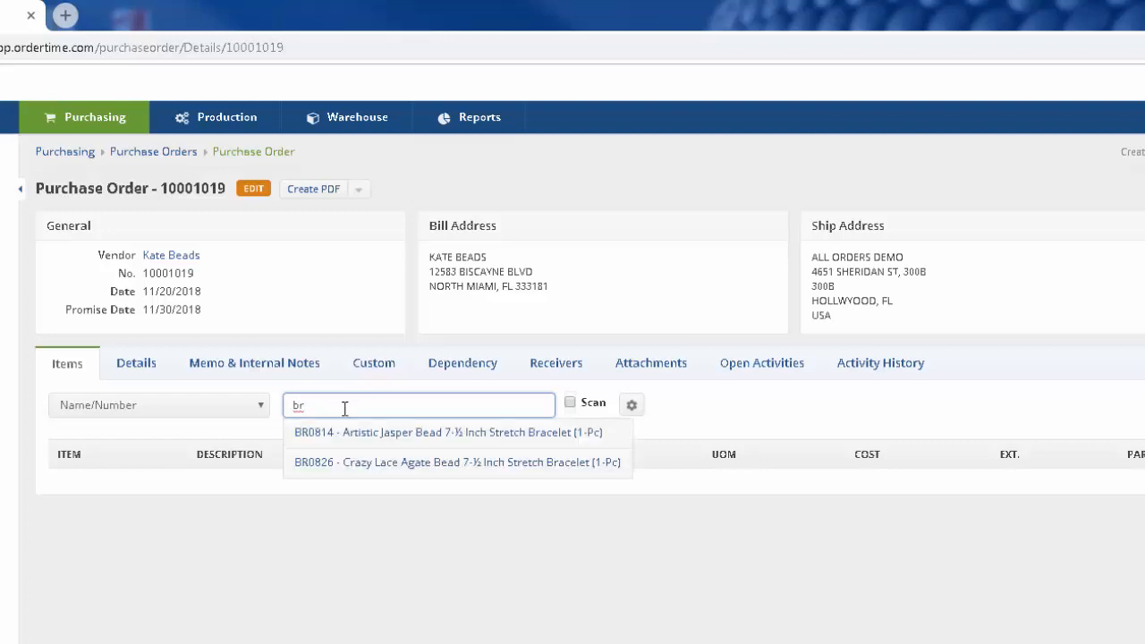
click(352, 434)
text(10)
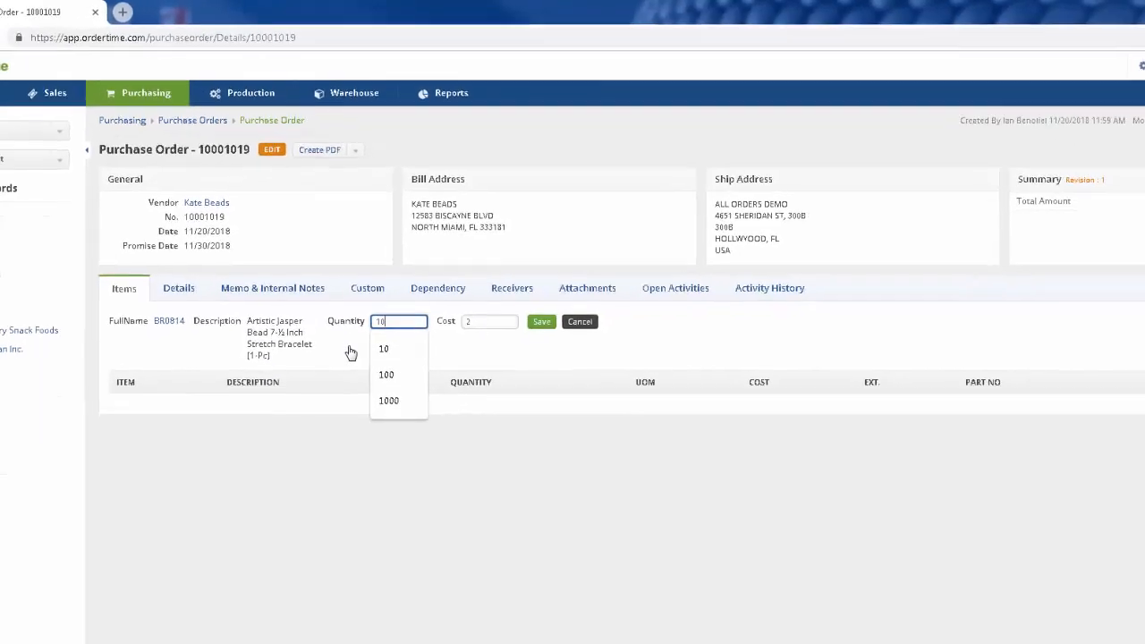
key(Return)
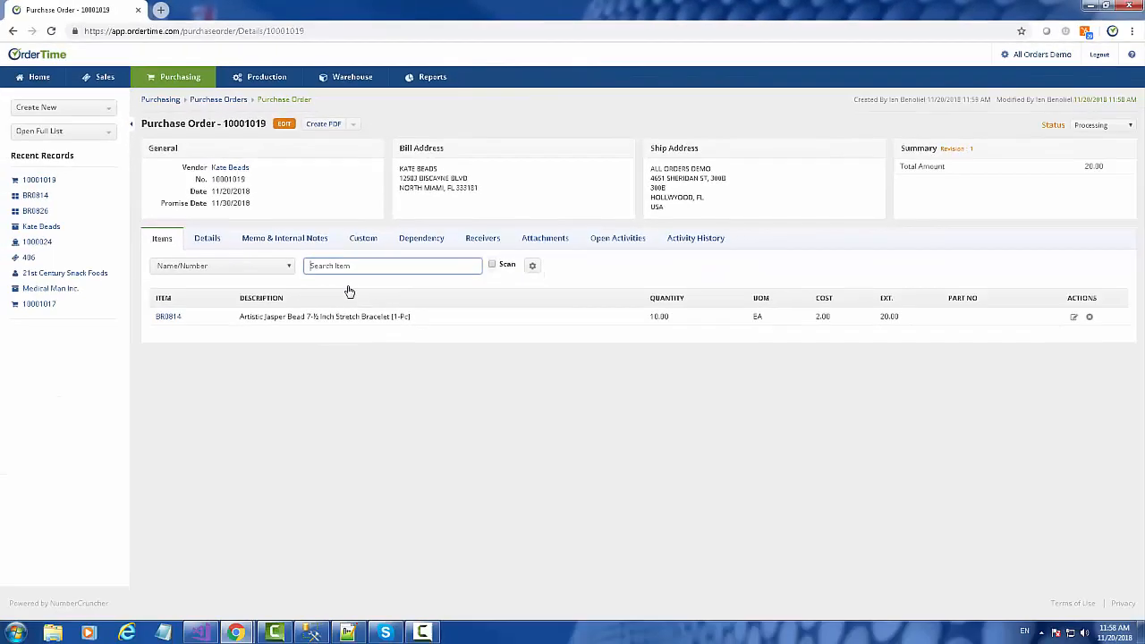
text(br)
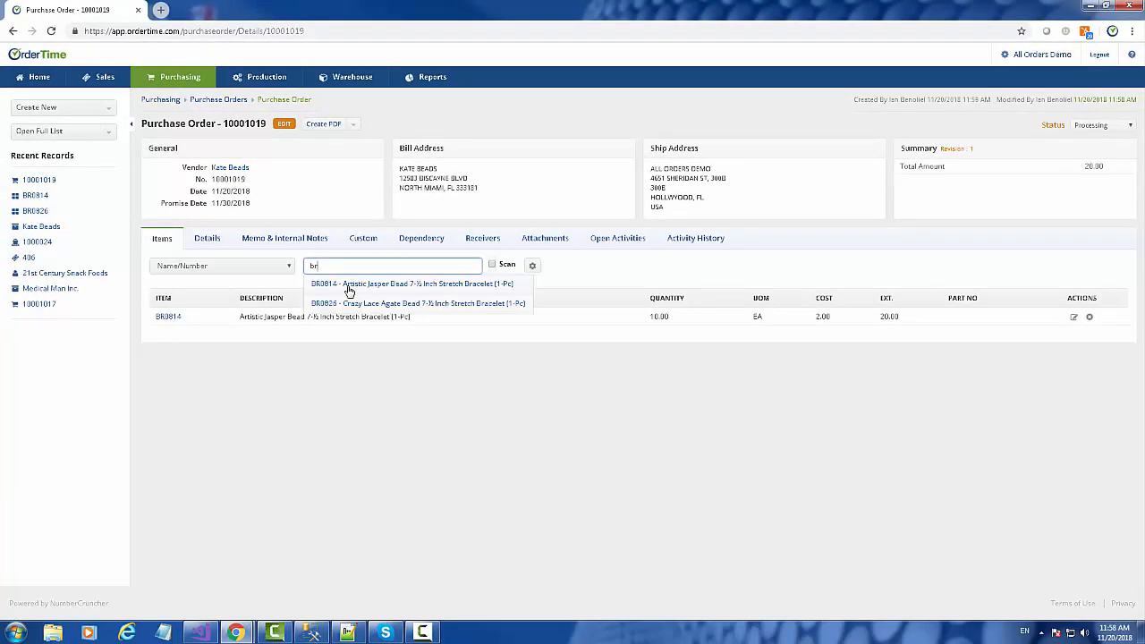
click(358, 304)
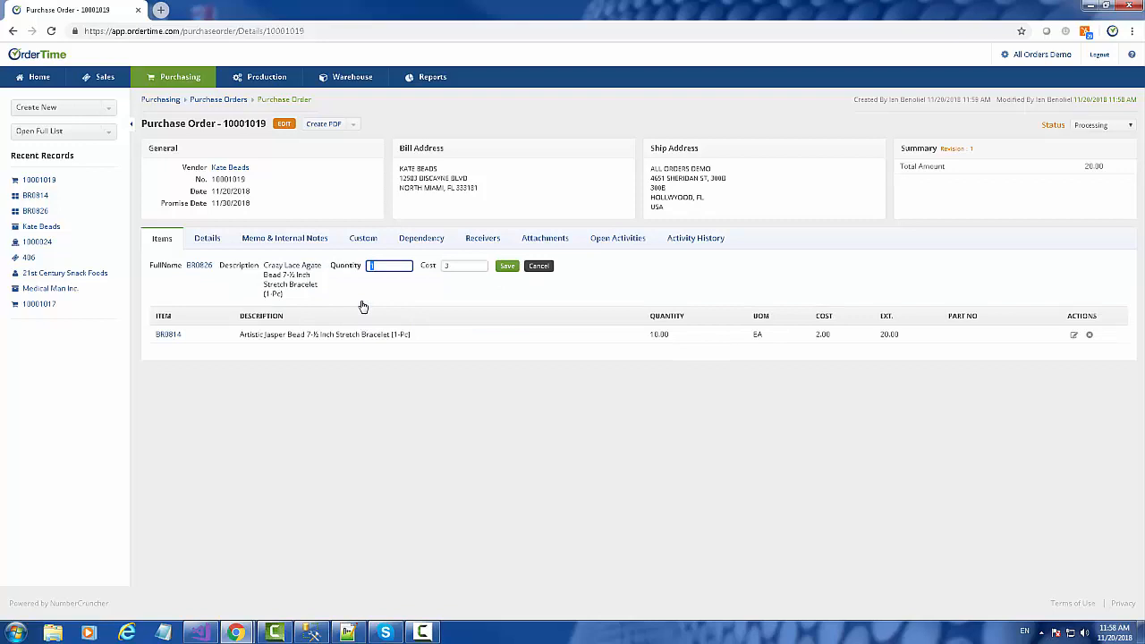
text(15)
key(Return)
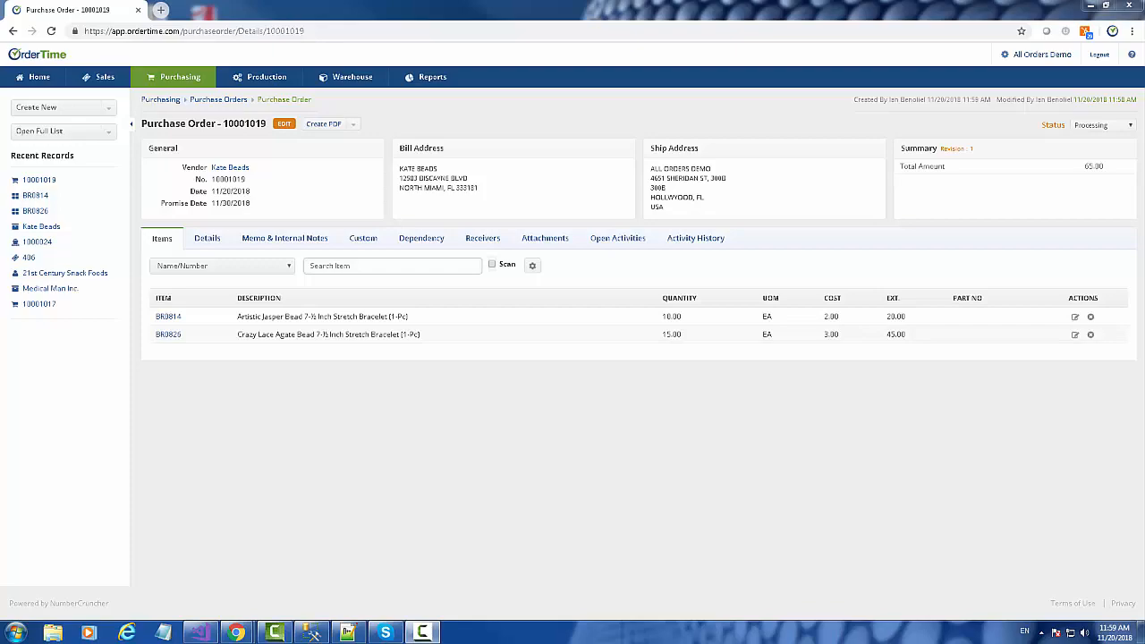
Step: Set the order status to Approved and generate the purchase order PDF to review it
click(1100, 125)
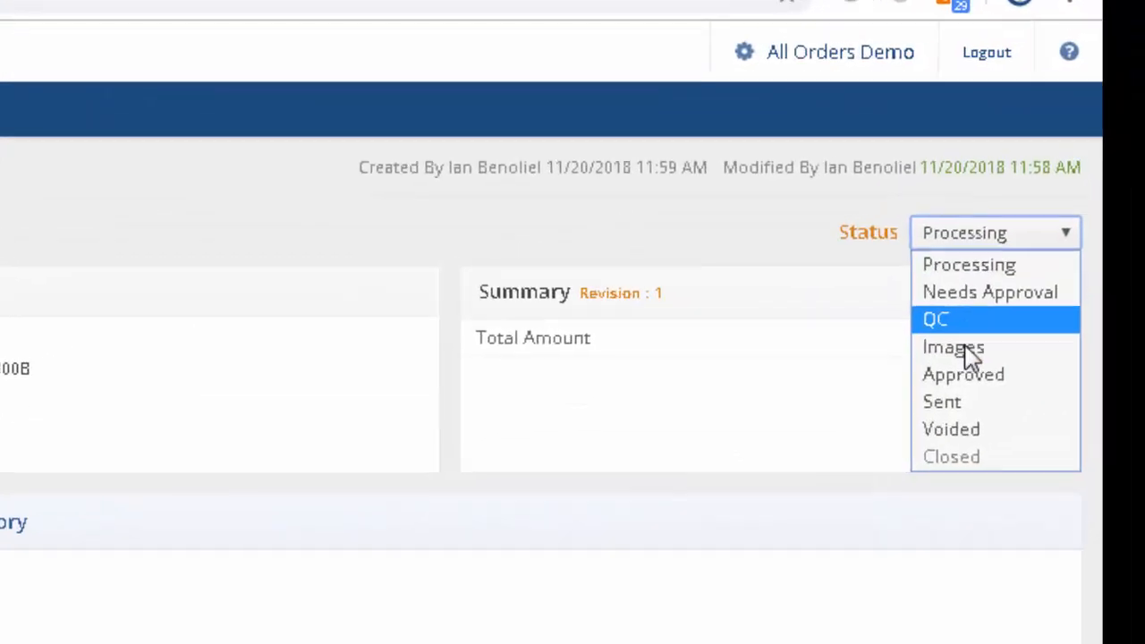
click(965, 378)
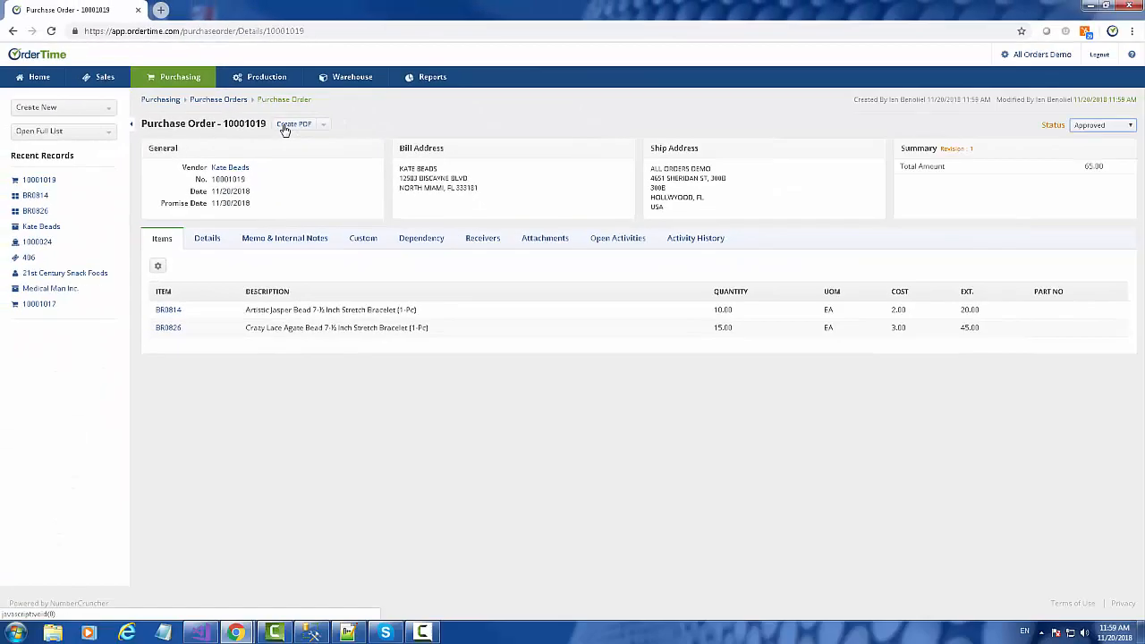
click(284, 130)
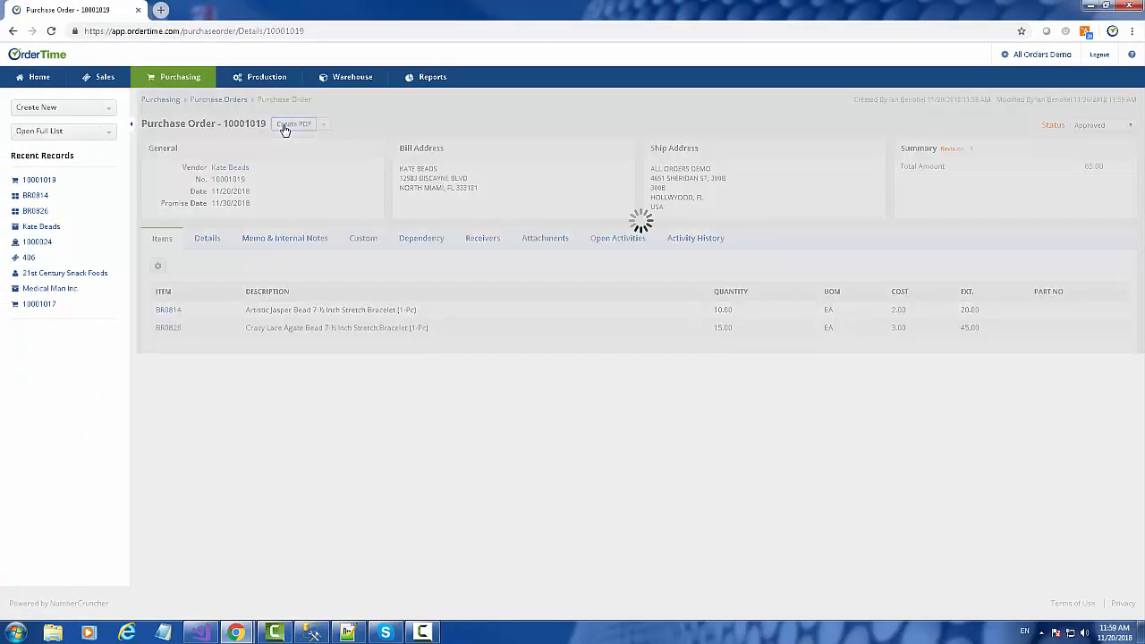
scroll(774, 324, down, 3)
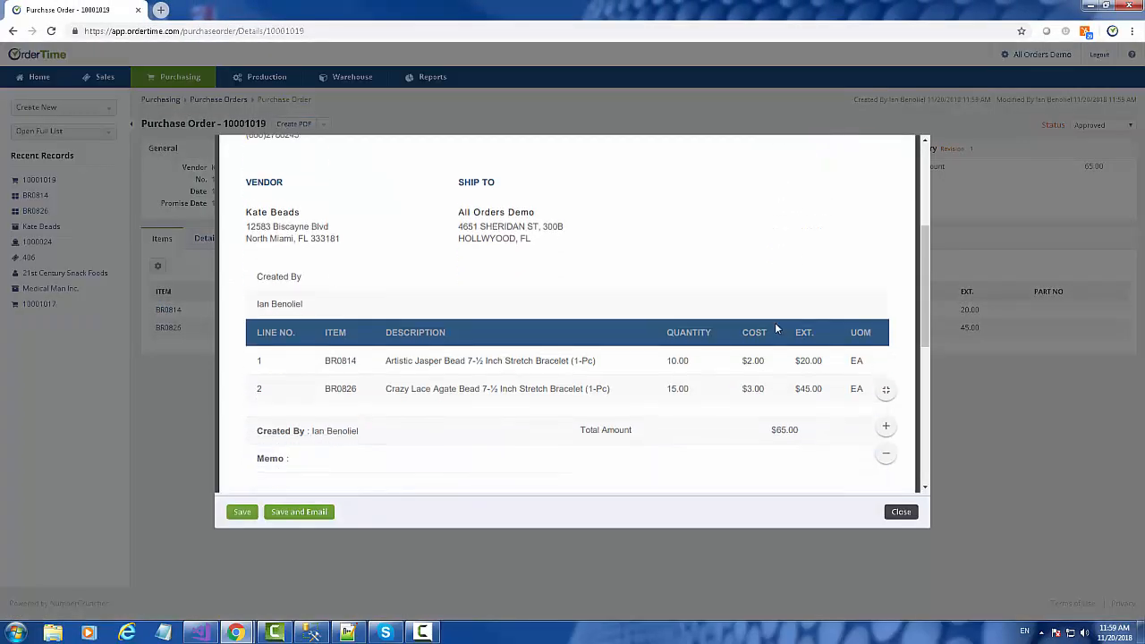
scroll(777, 328, down, 2)
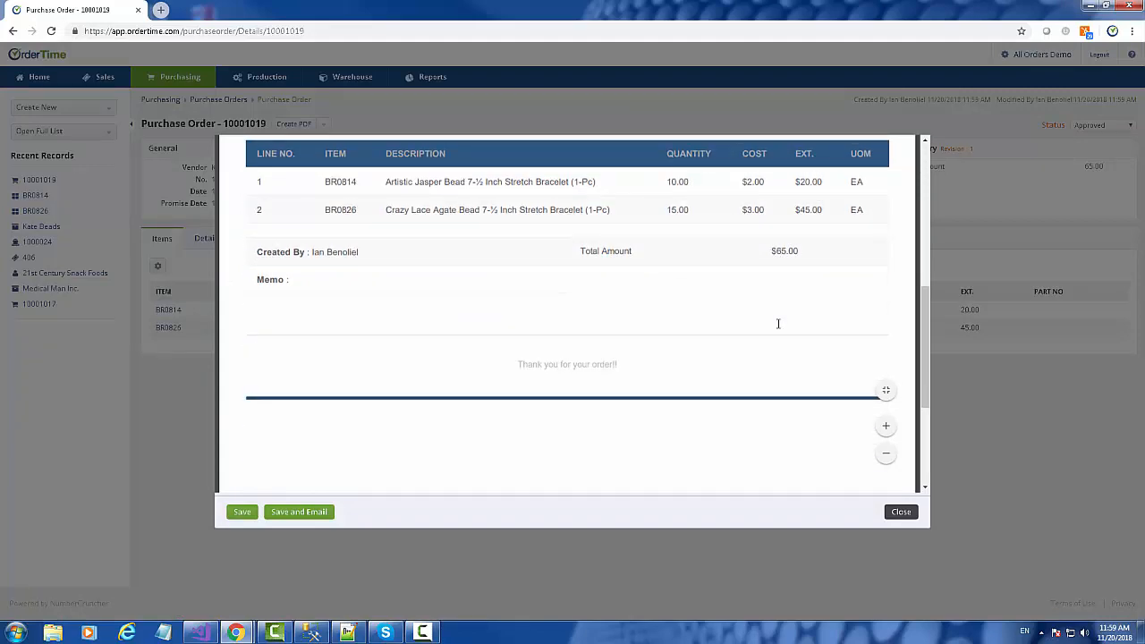
scroll(778, 323, down, 2)
scroll(777, 322, up, 4)
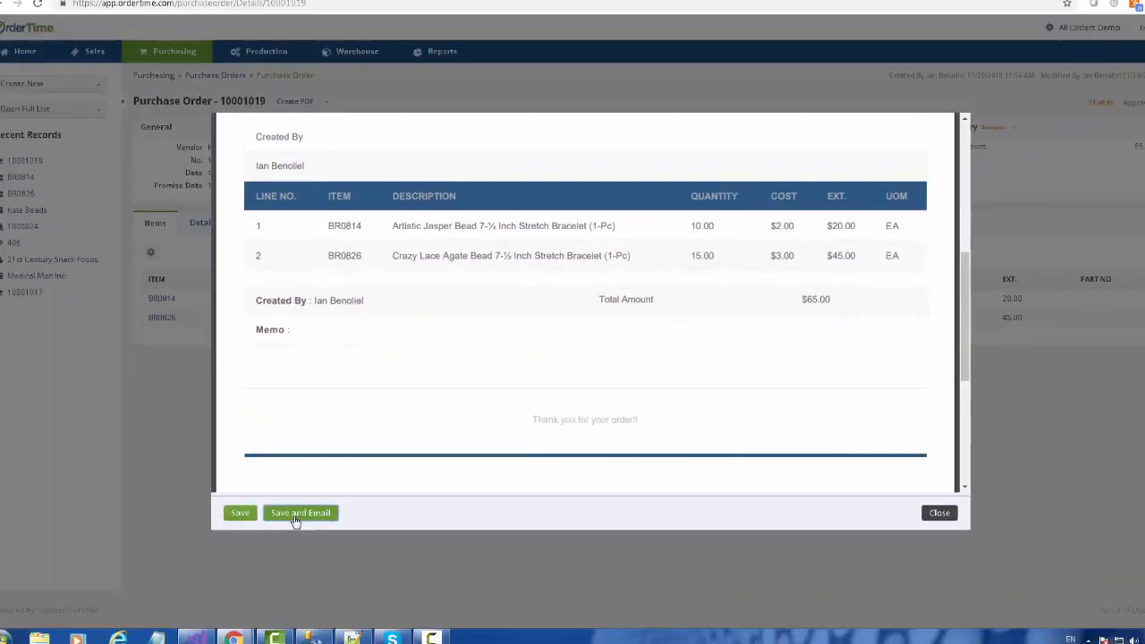
Step: Save the PDF to an email and add the first stored user as a recipient
click(295, 514)
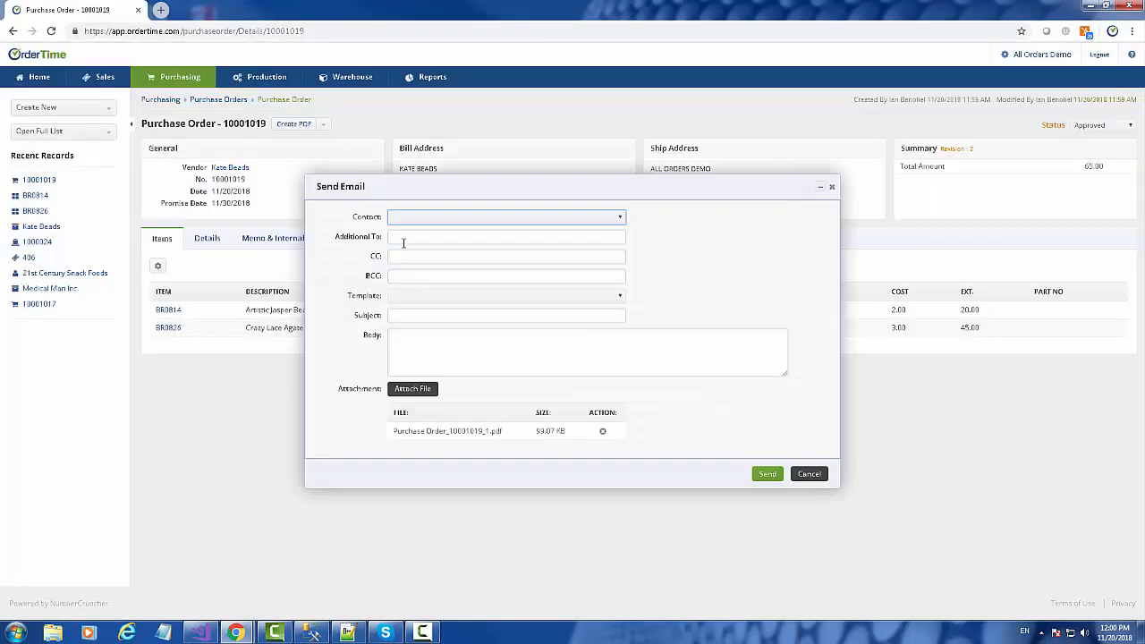
click(369, 236)
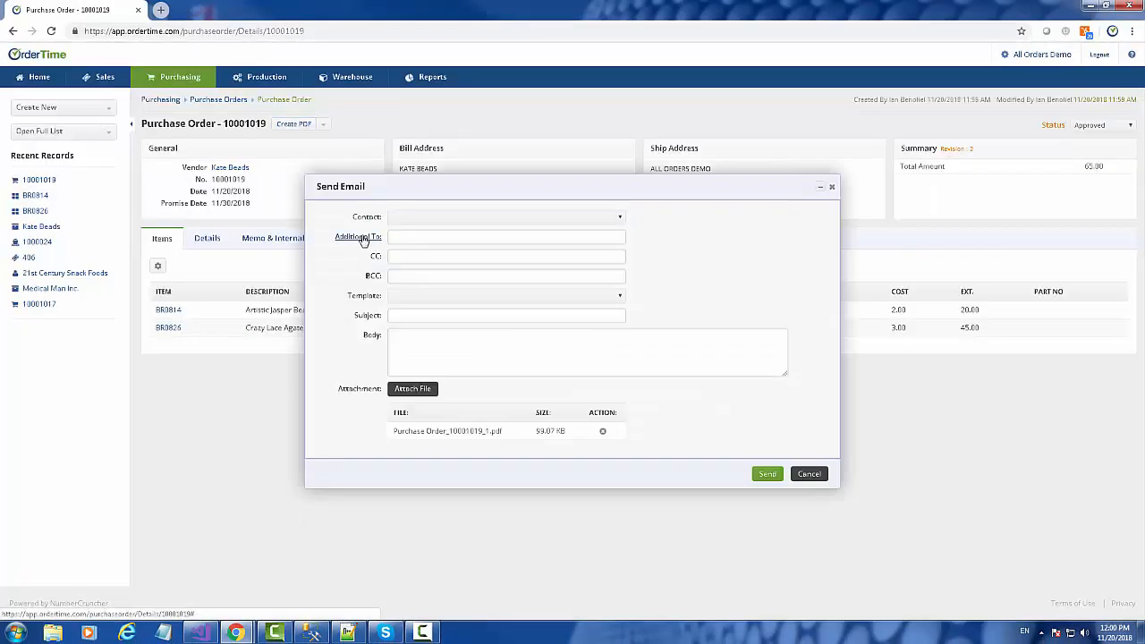
click(379, 278)
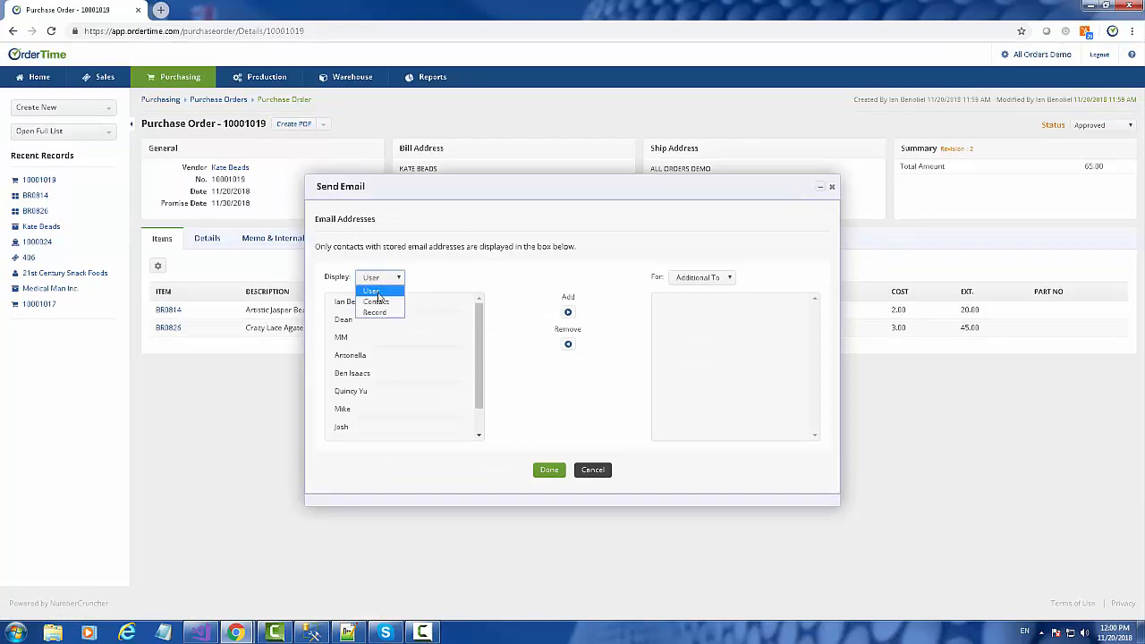
click(375, 312)
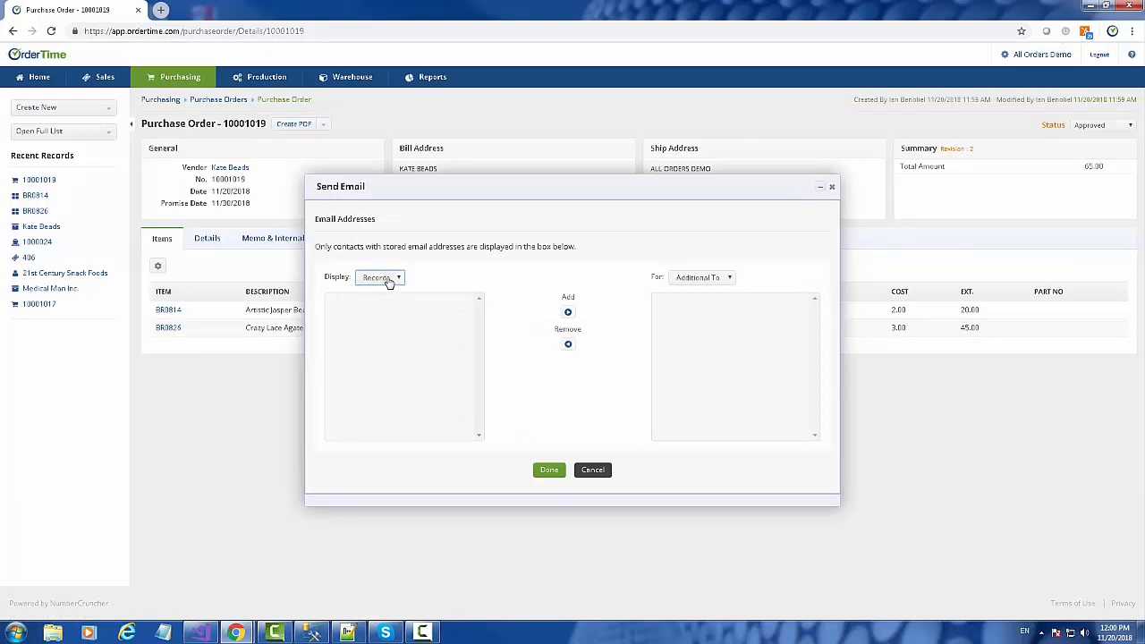
click(389, 279)
click(371, 290)
click(369, 303)
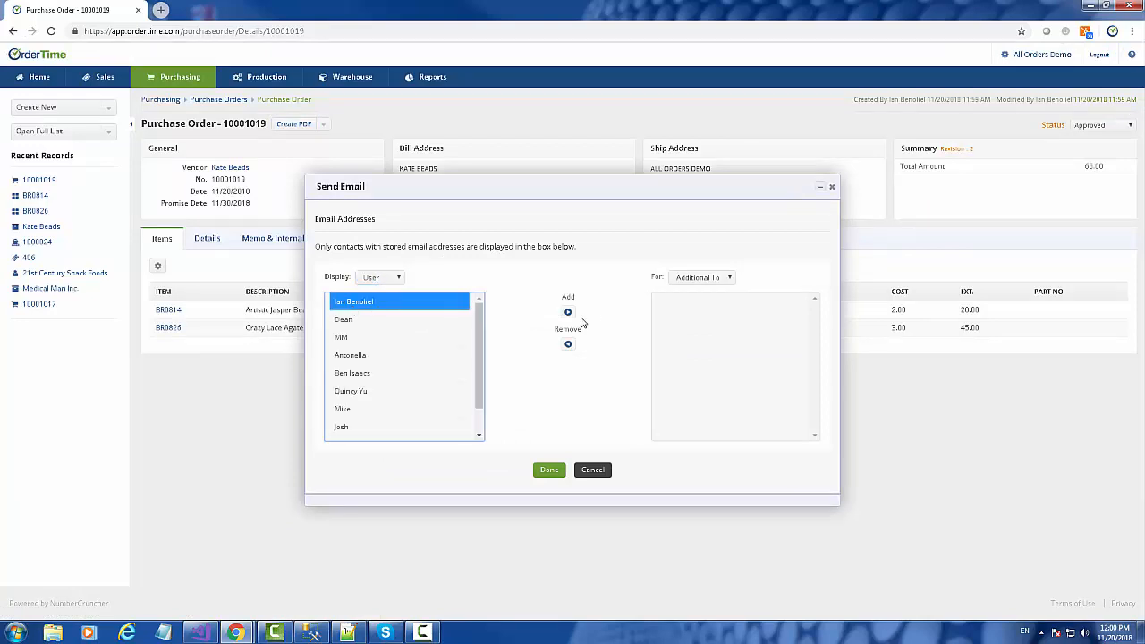
click(569, 312)
click(551, 469)
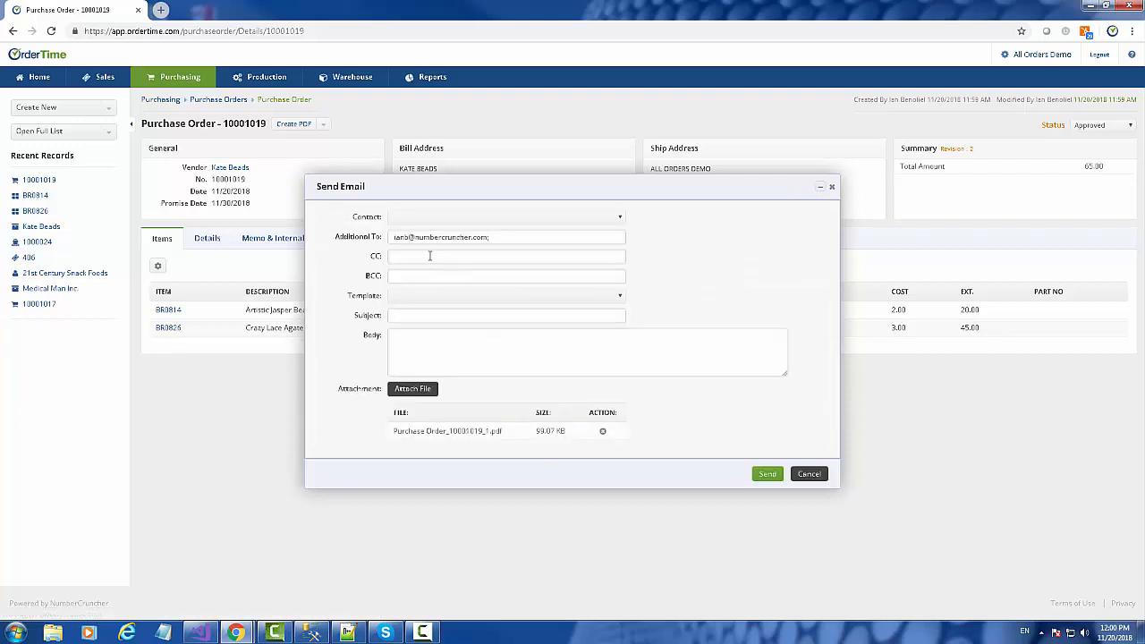
Step: CC the company's info address, fill the body from PO Template, and send the email
click(425, 255)
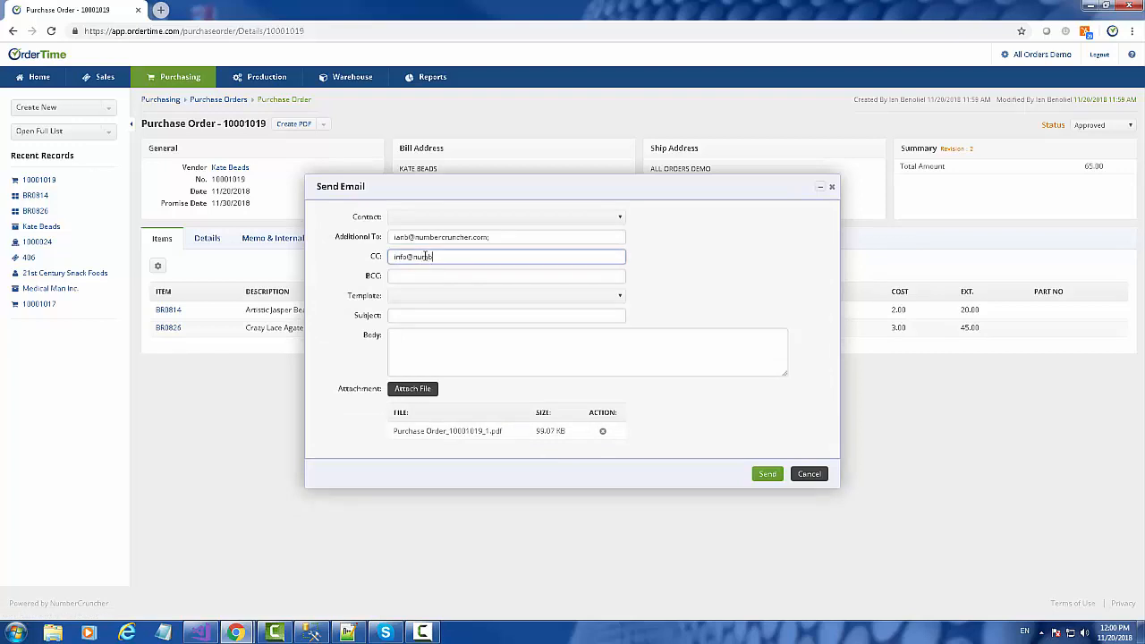
key(Tab)
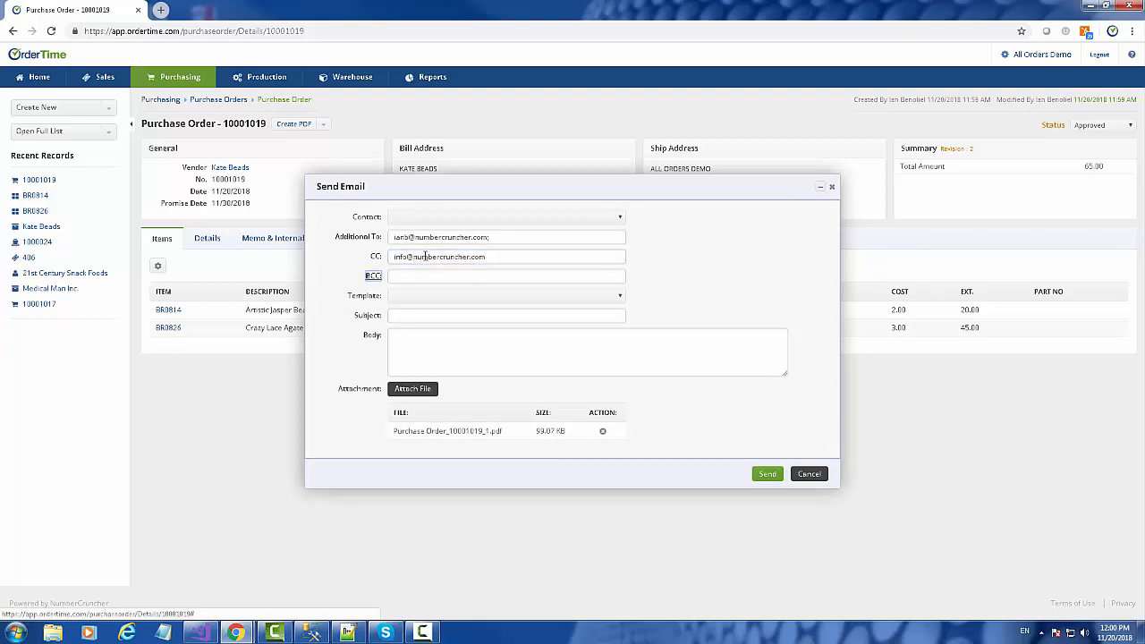
click(509, 297)
click(464, 360)
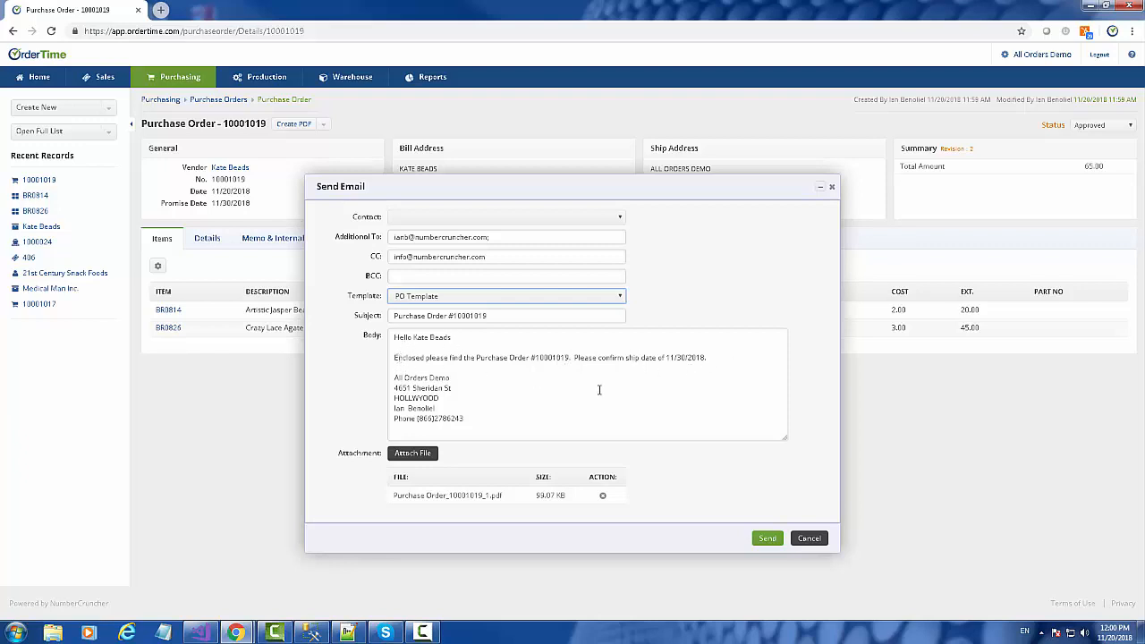
drag(450, 379, 395, 379)
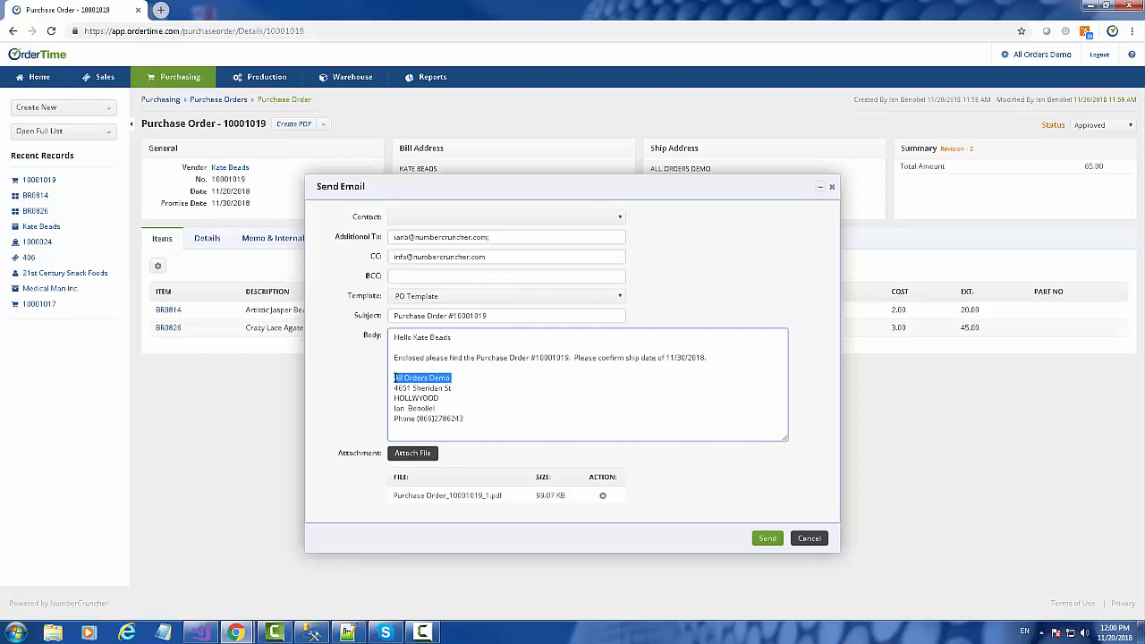
click(535, 416)
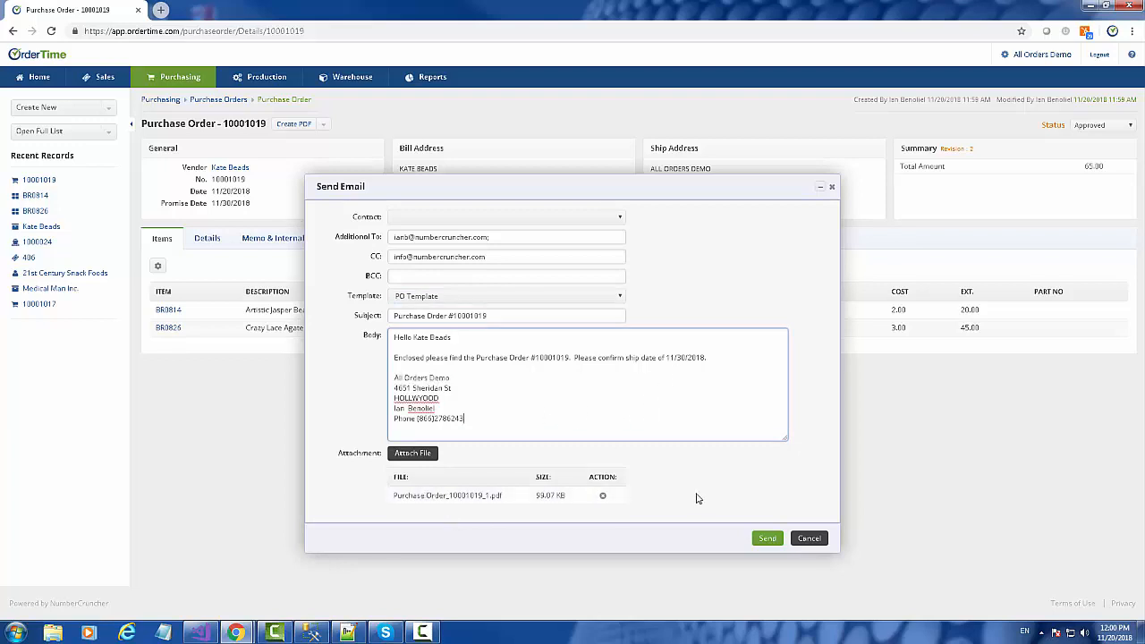
click(768, 538)
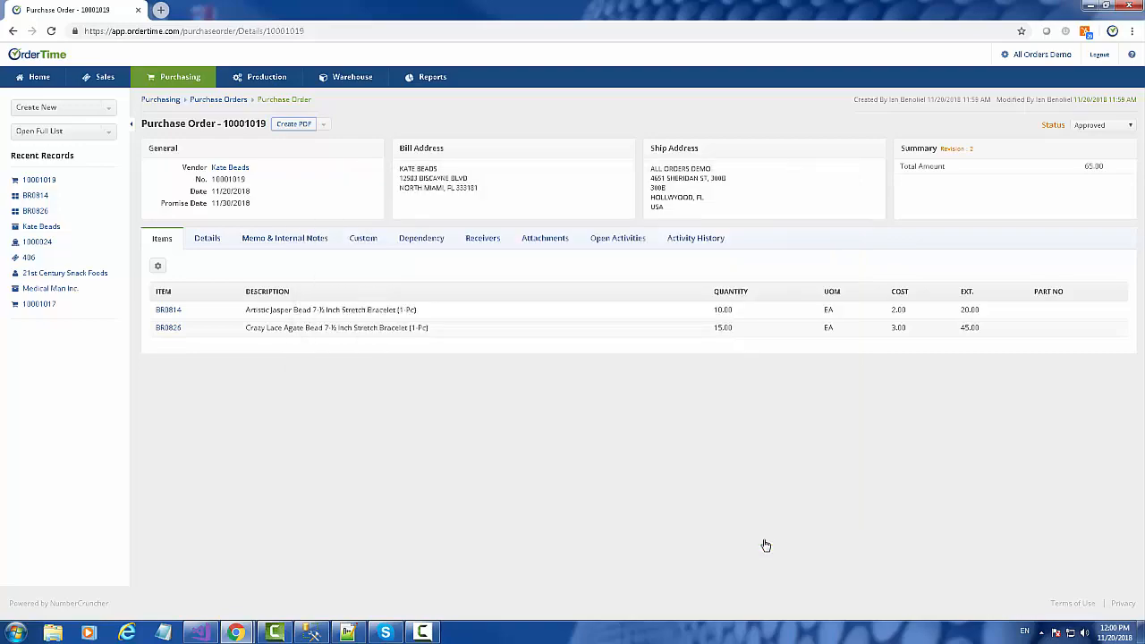
Step: Review the order's activity history, then show its Receivers list
click(695, 238)
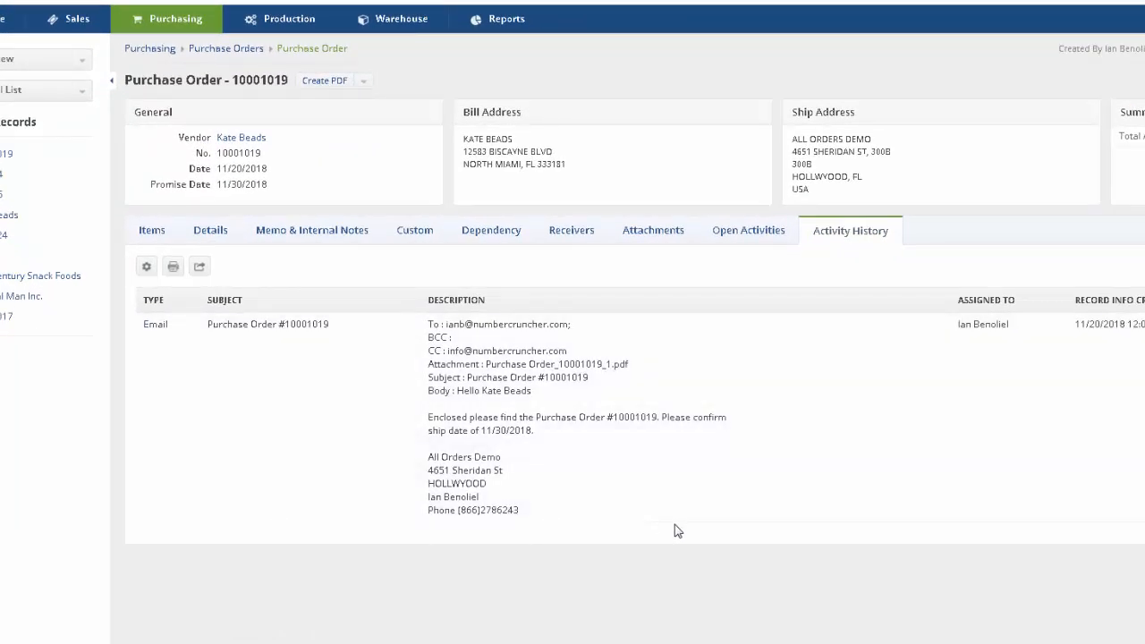
click(152, 231)
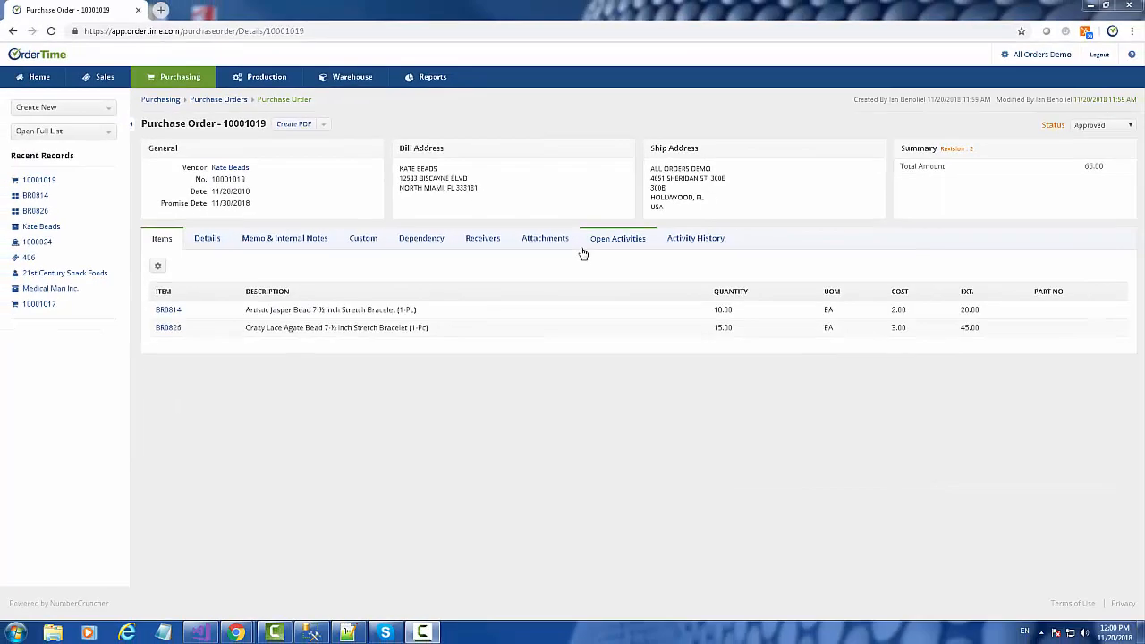
click(462, 240)
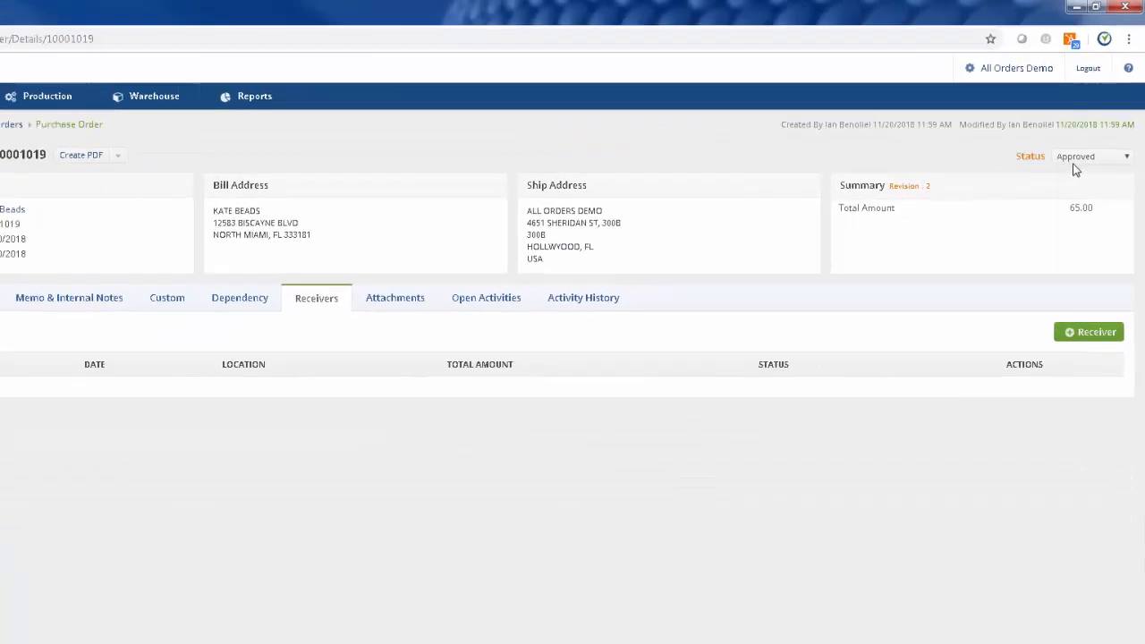
Step: Switch the order status to Processing and back to Approved
click(1065, 229)
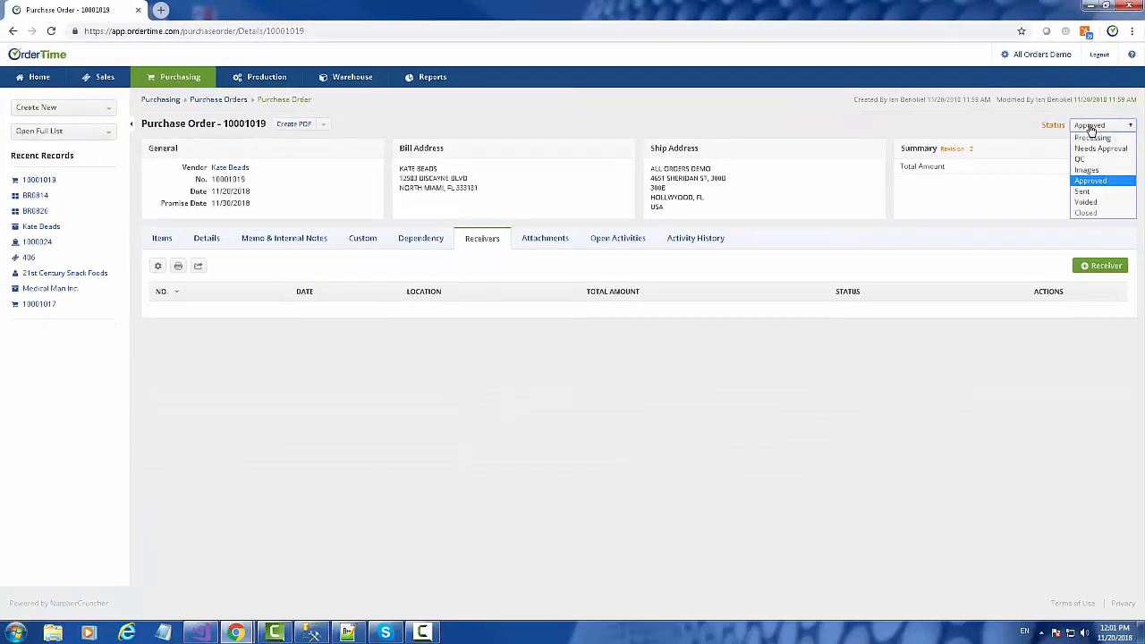
click(1093, 139)
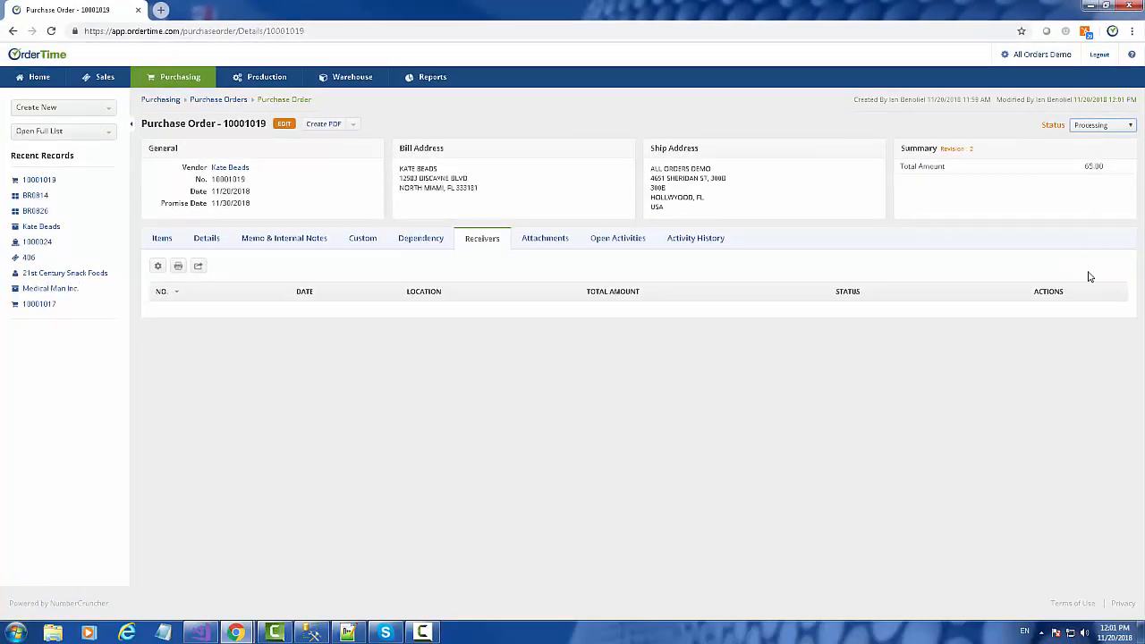
click(1087, 127)
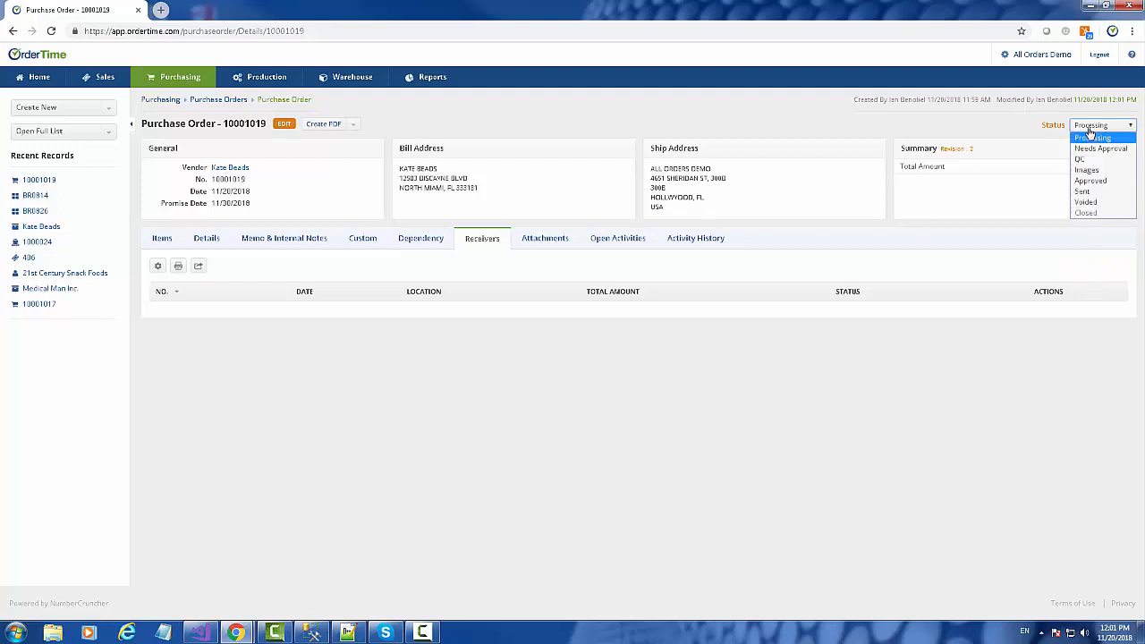
click(1090, 180)
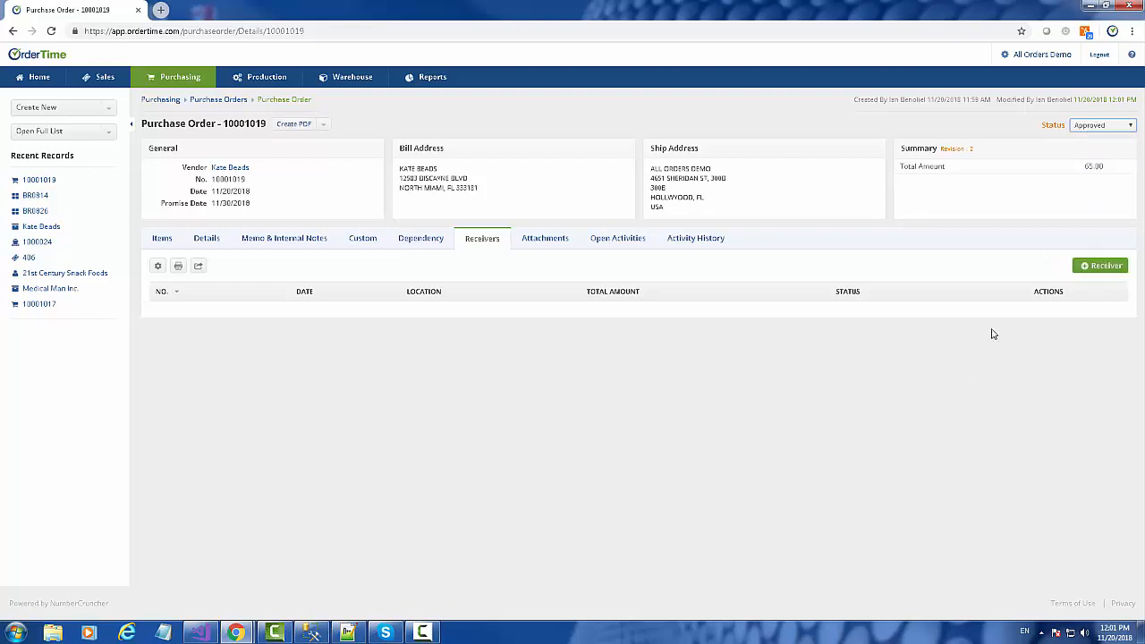
Step: Create receiver 126 with 10 of BR0814 and 7 of BR0826, and set its status to Received
click(1106, 268)
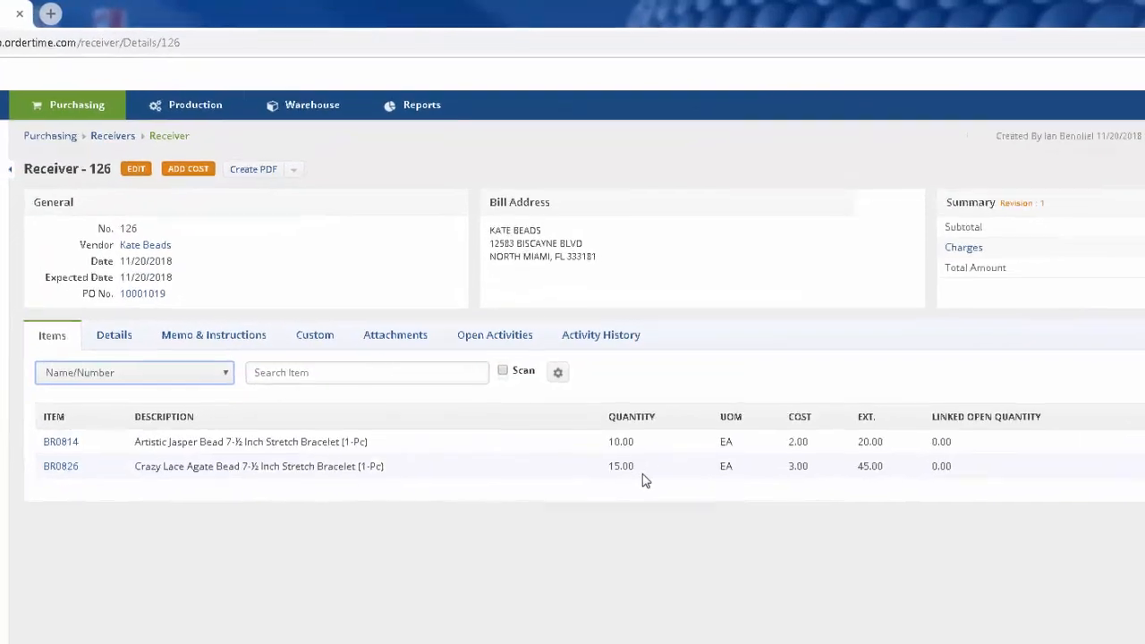
click(586, 347)
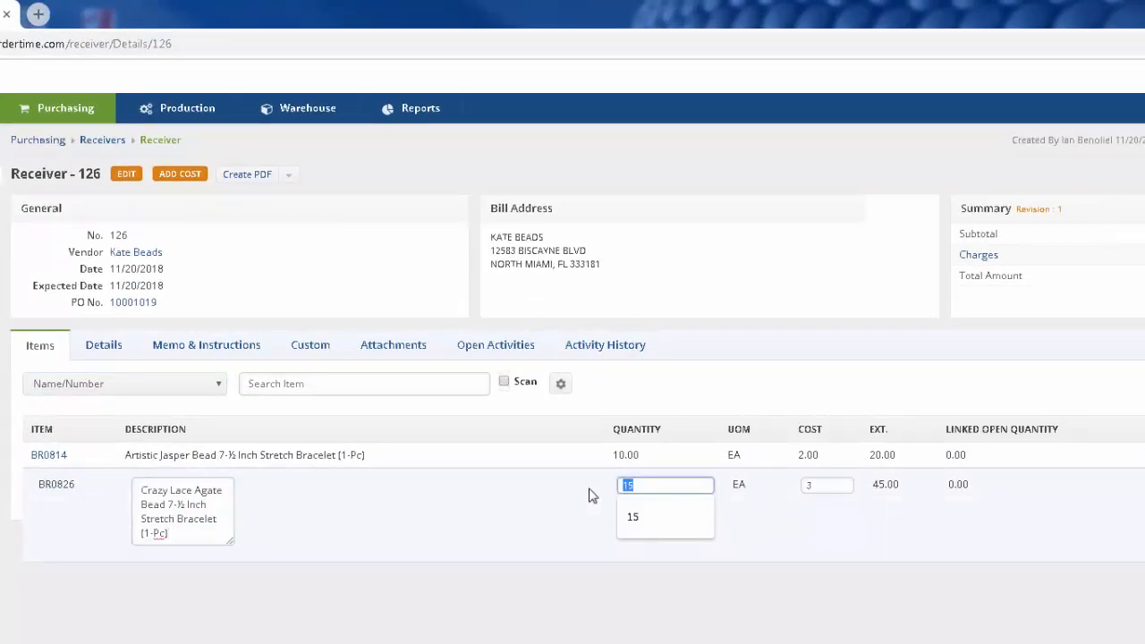
text(7)
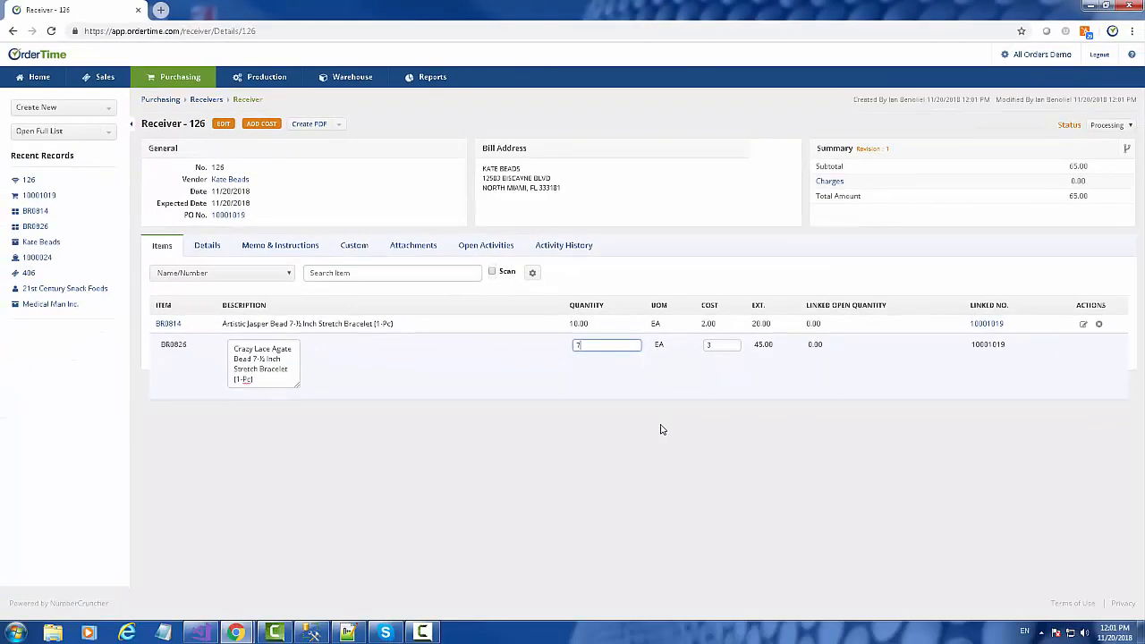
click(742, 604)
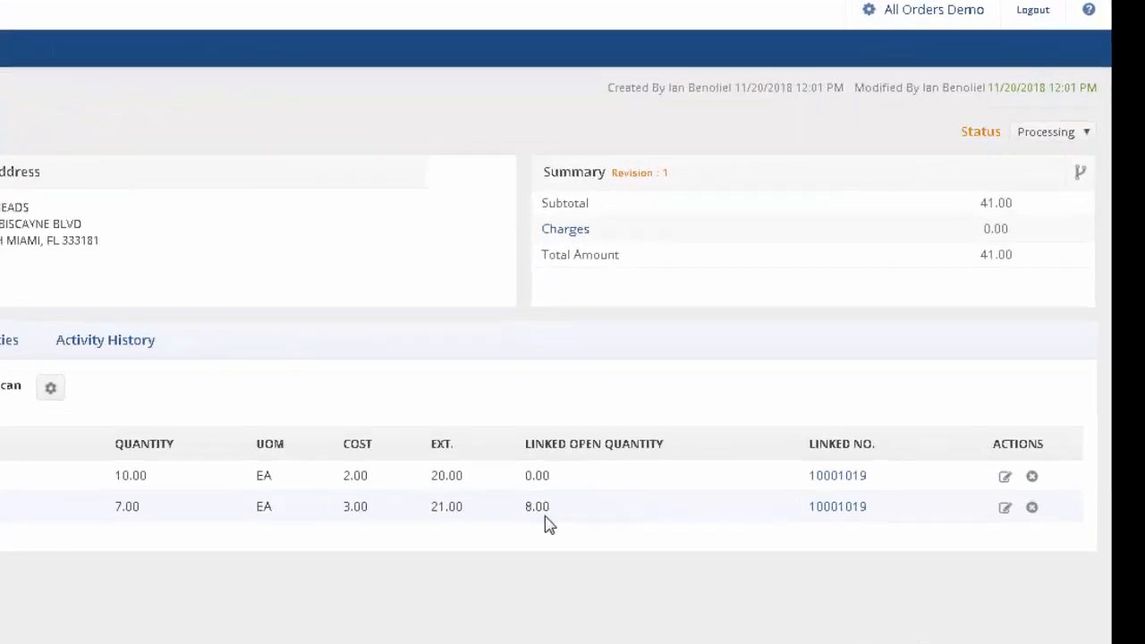
click(1110, 125)
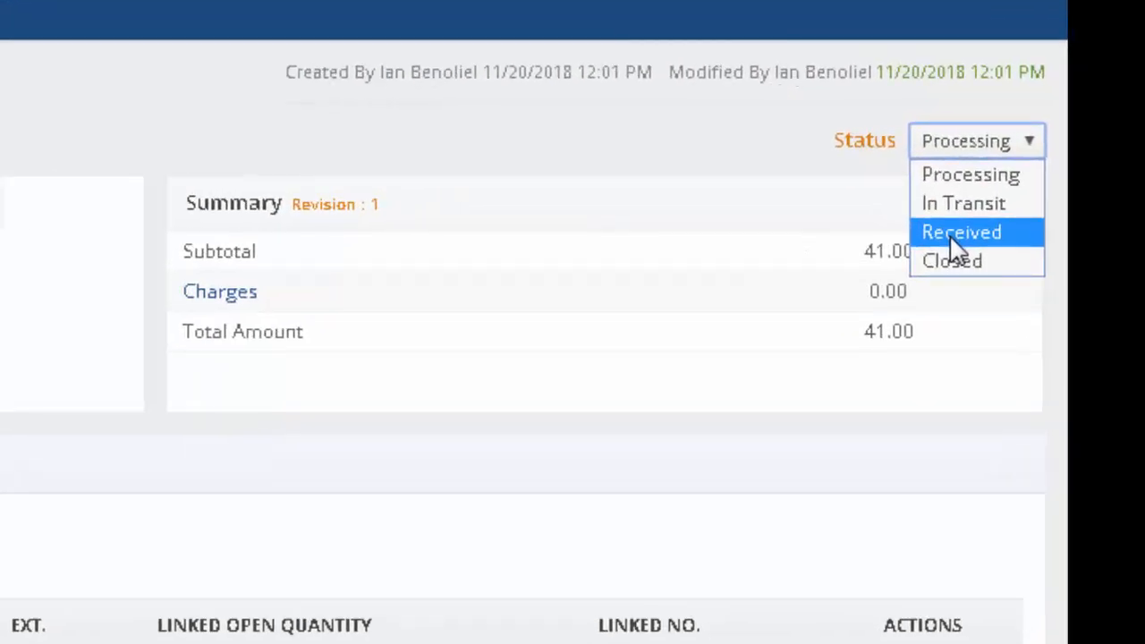
click(952, 234)
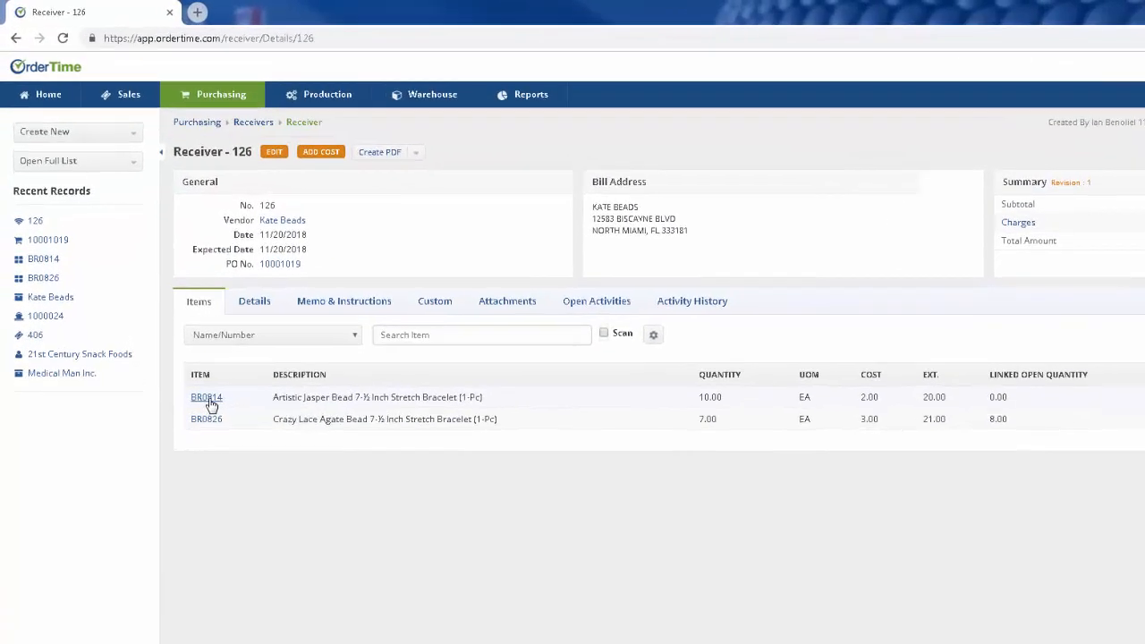
Step: Open item BR0814's page in a new tab to check its inventory
right_click(209, 400)
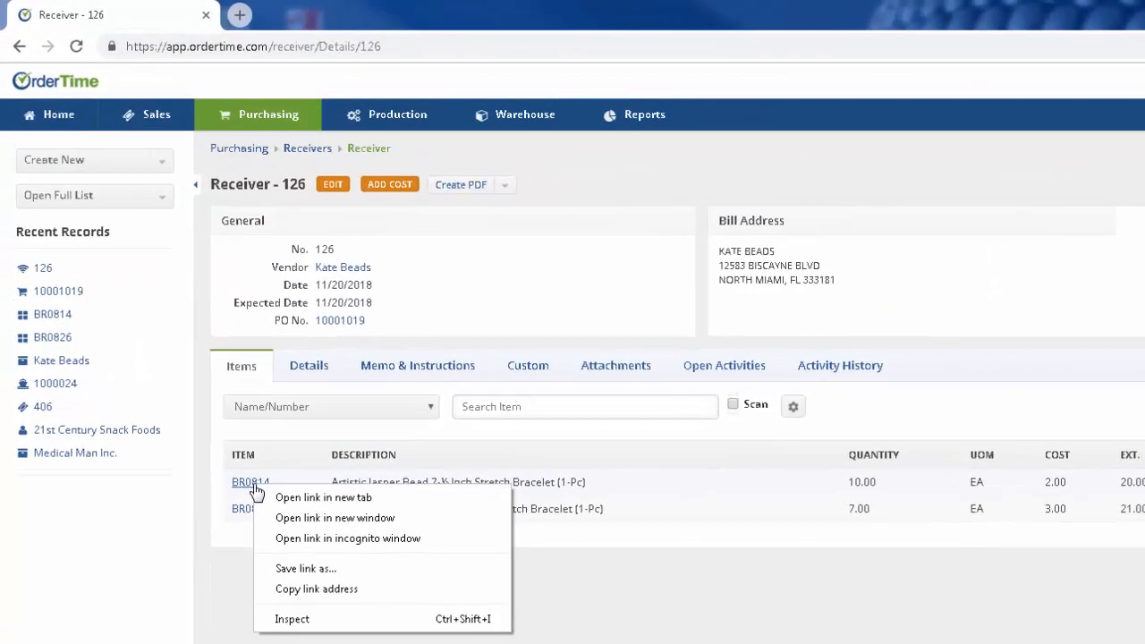
click(253, 417)
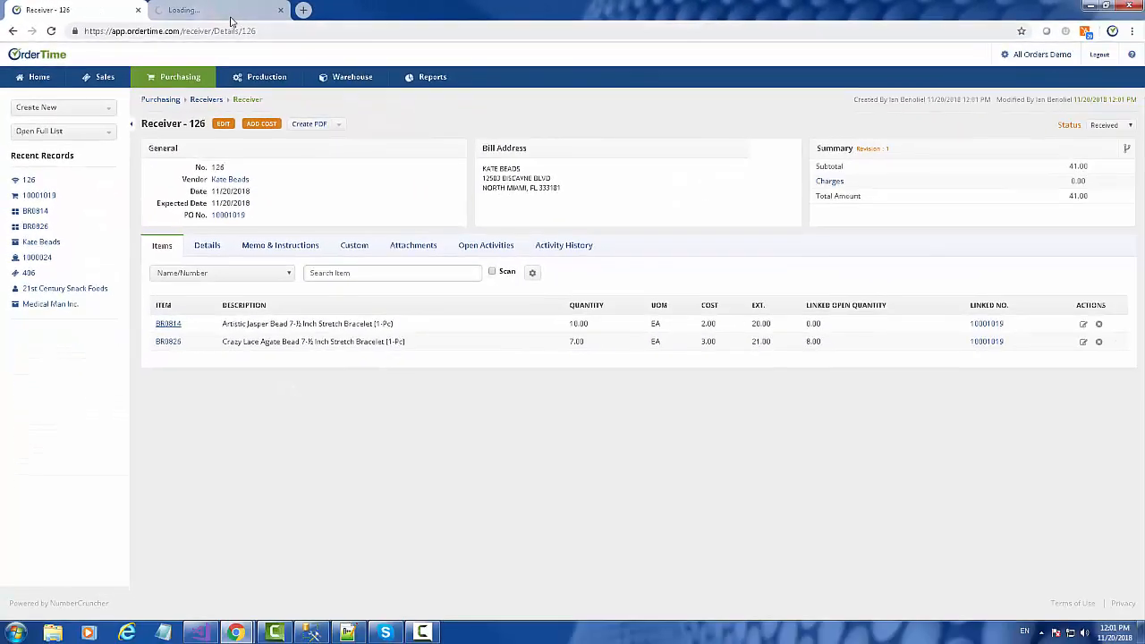
click(228, 14)
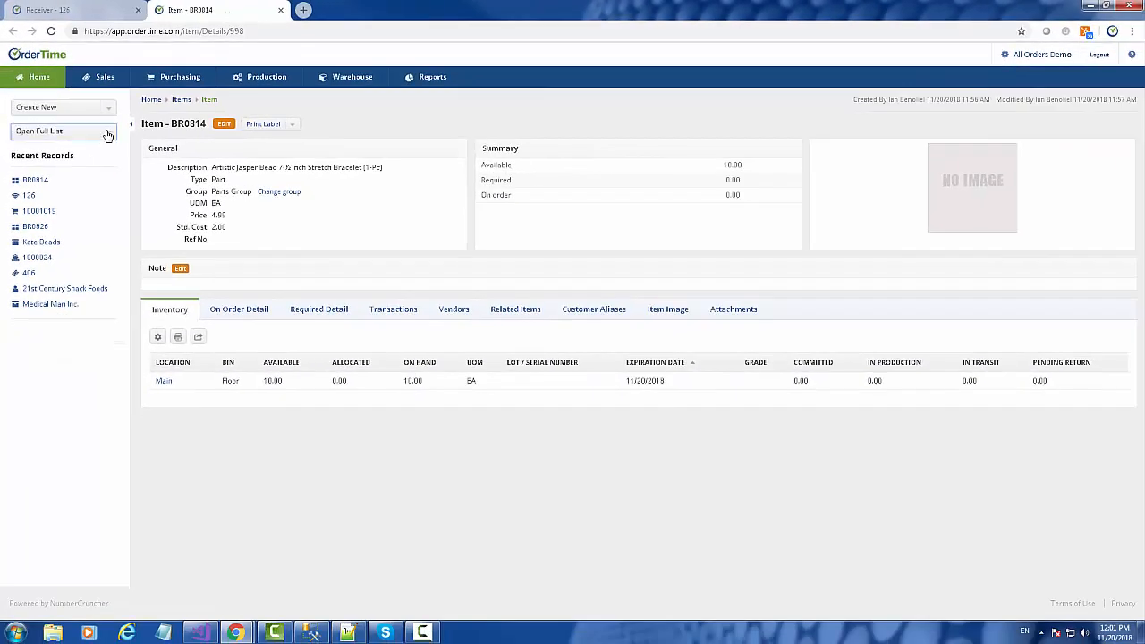
Step: Filter the full Inventory list to BR0814 to confirm 10 available
click(107, 134)
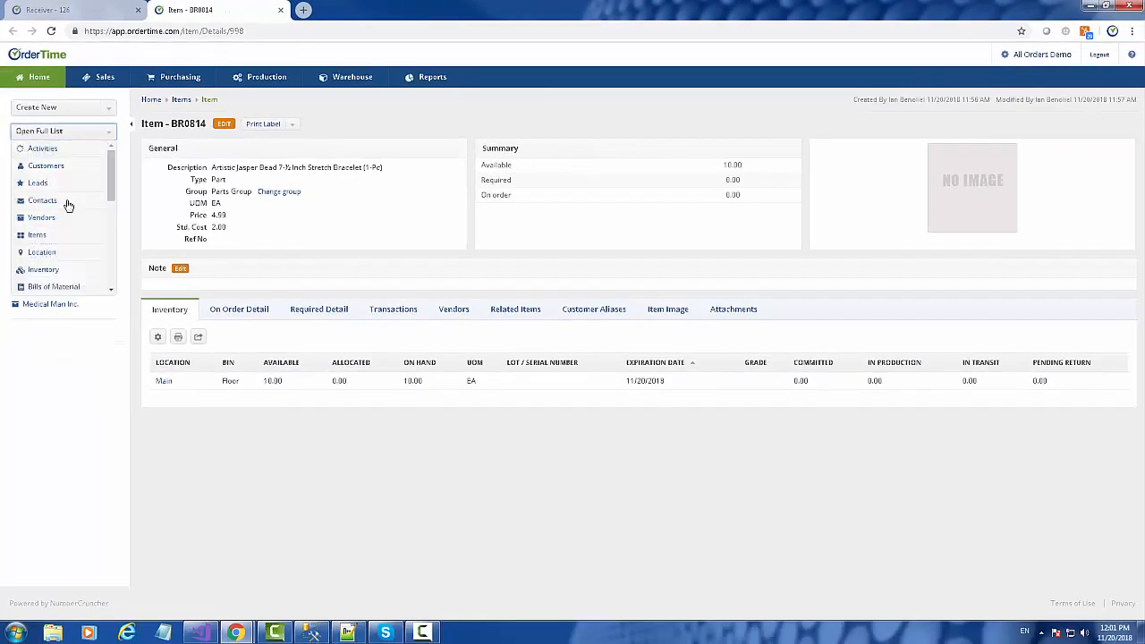
click(41, 271)
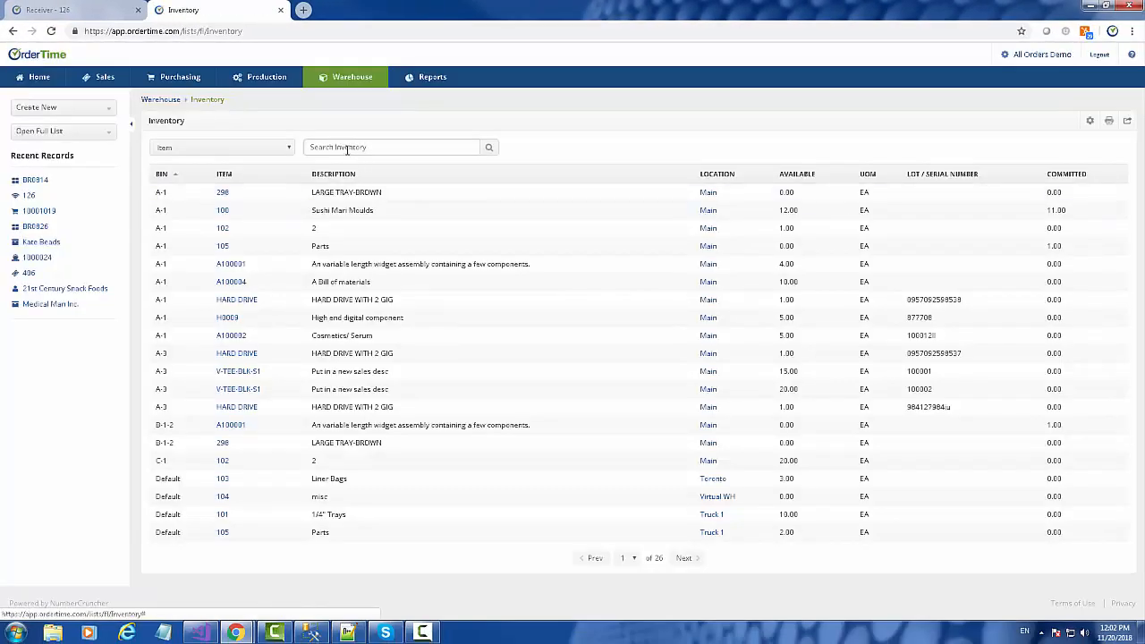
click(347, 149)
text(h)
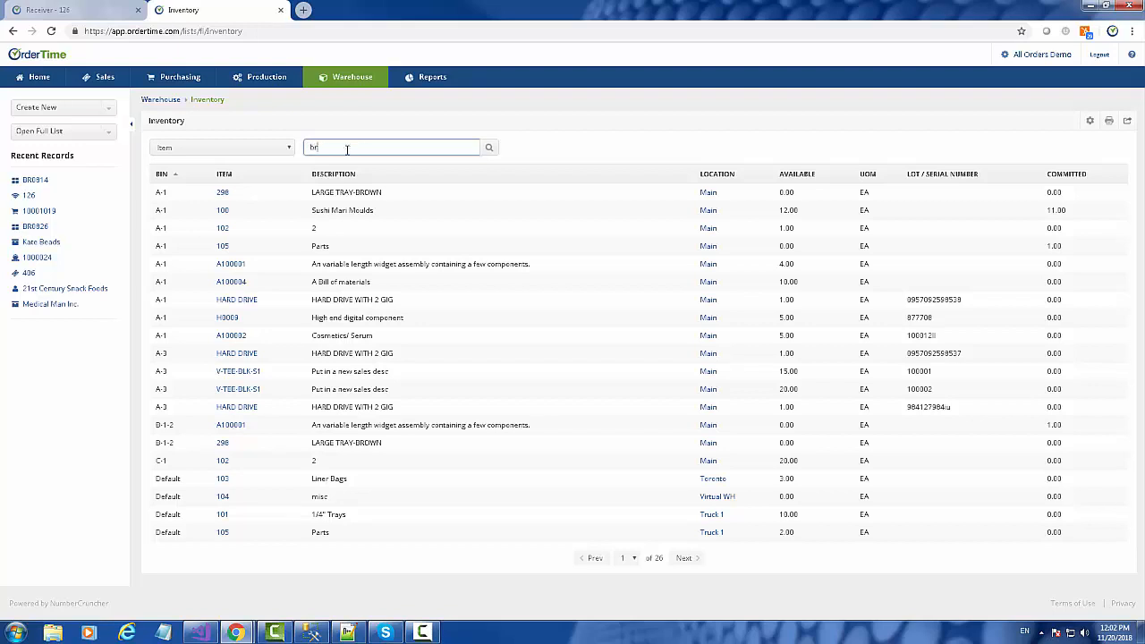
click(329, 171)
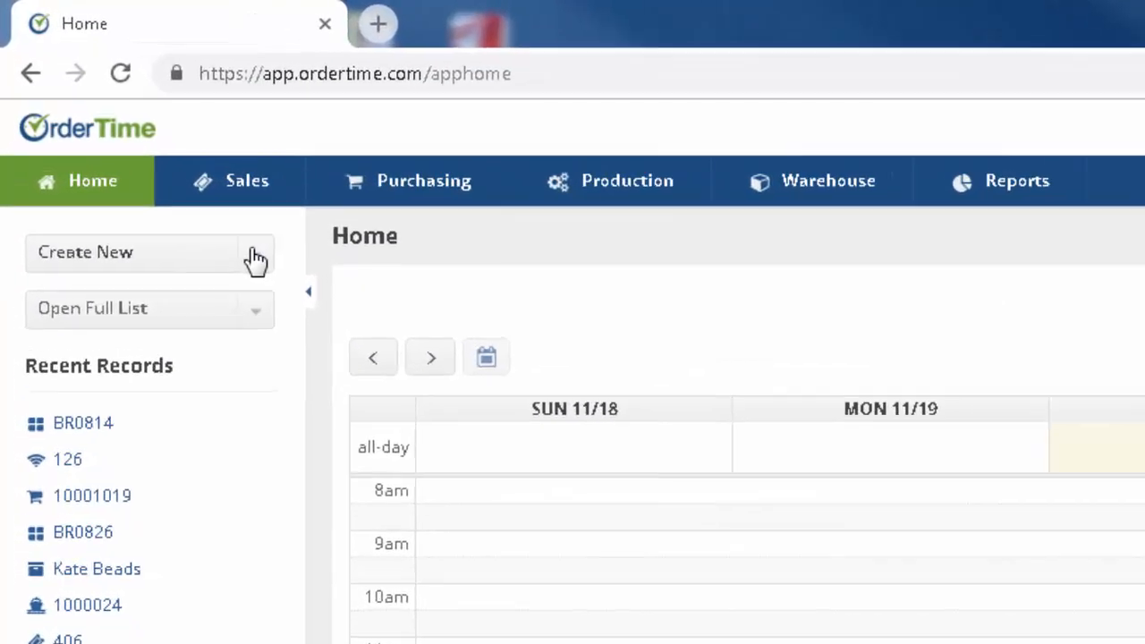
click(108, 109)
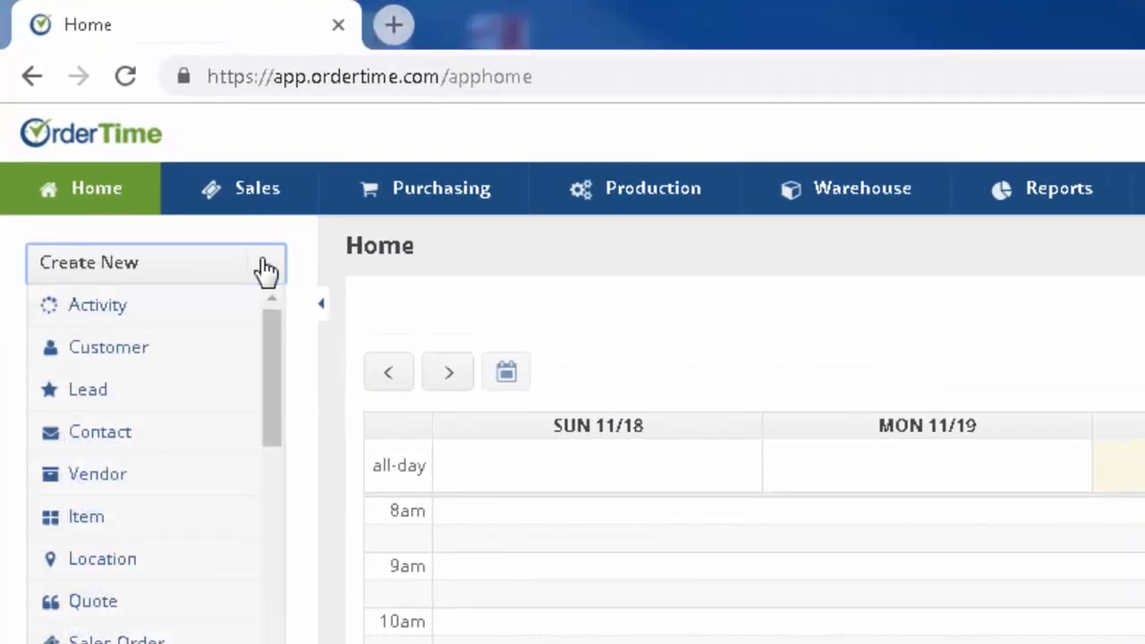
Step: Create and save customer Michaels Beads Inc. with a Hollywood, FL 33020 billing address copied to shipping, CM Company 1
click(93, 349)
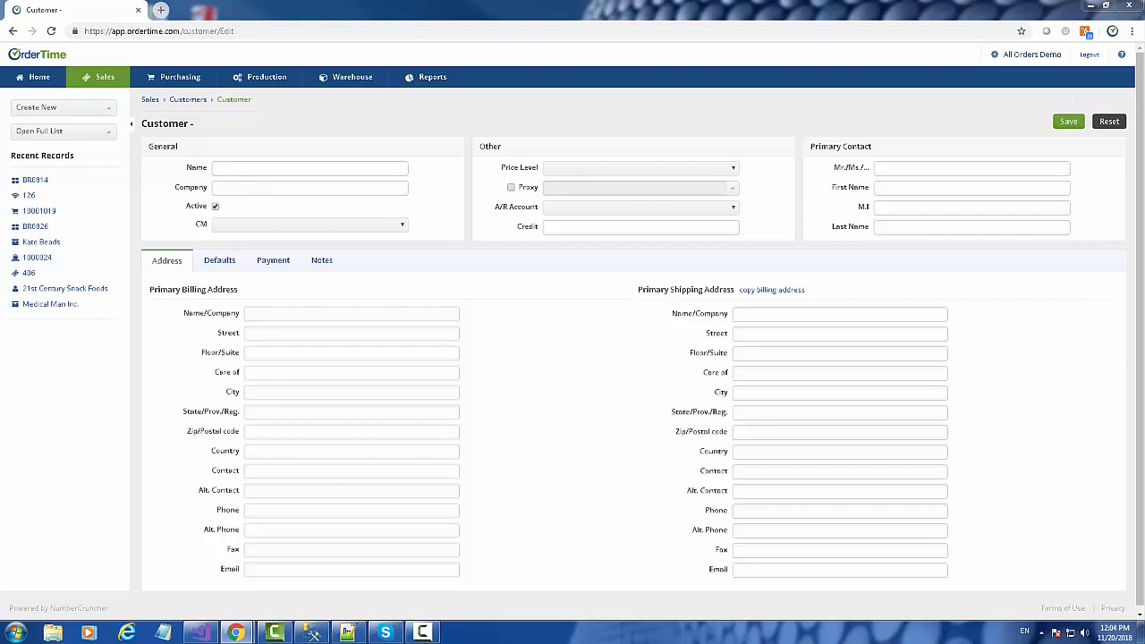
click(225, 167)
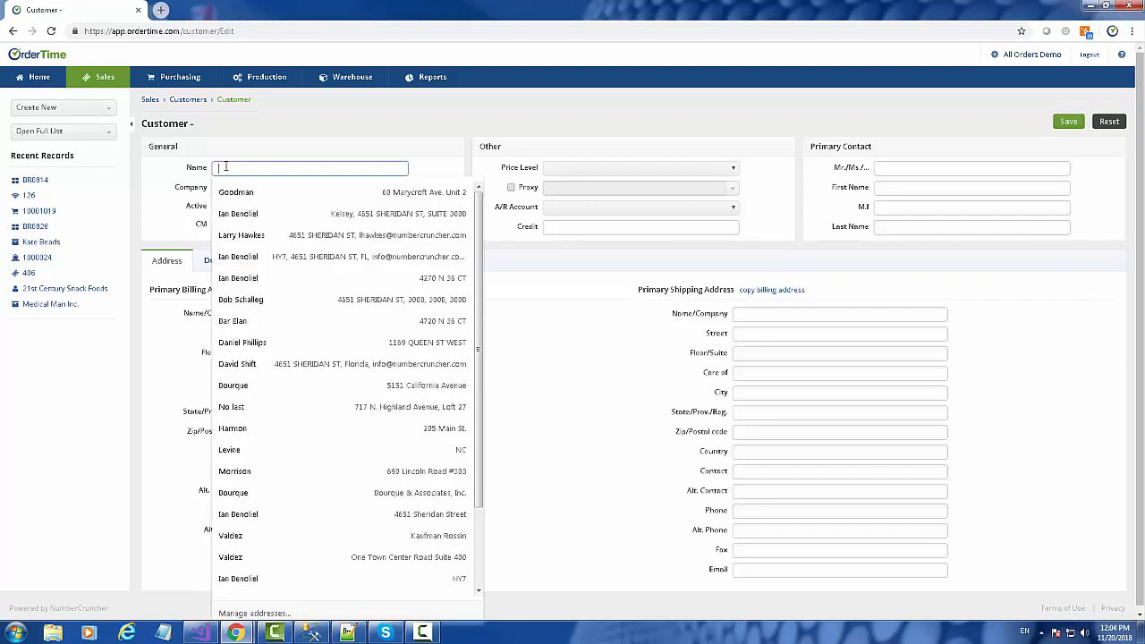
text(Michaels)
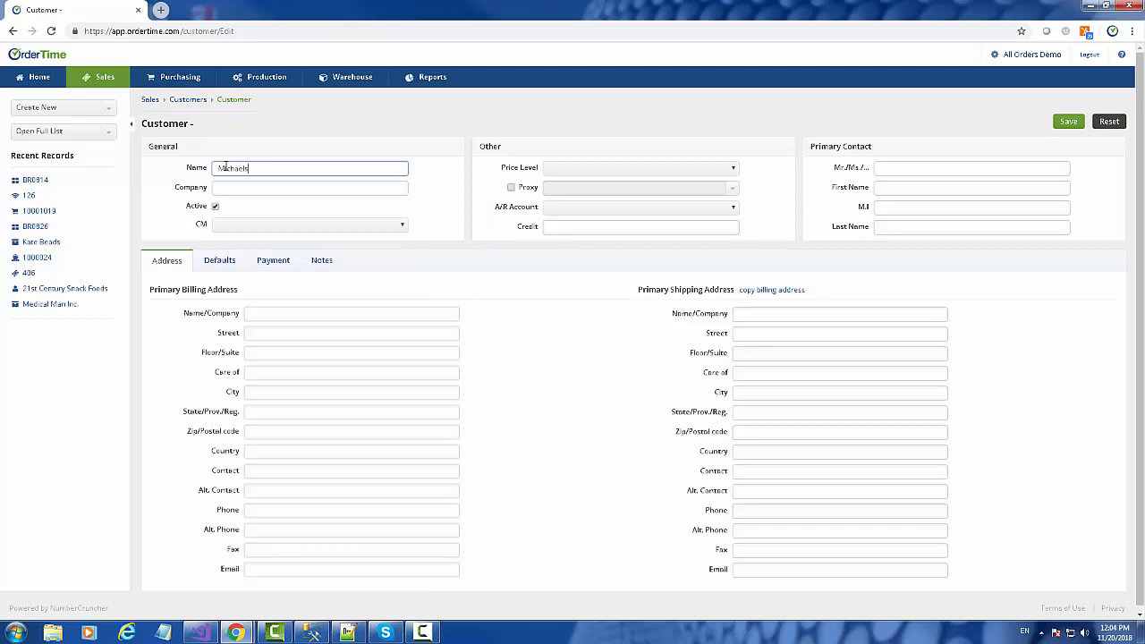
key(Tab)
text(33020)
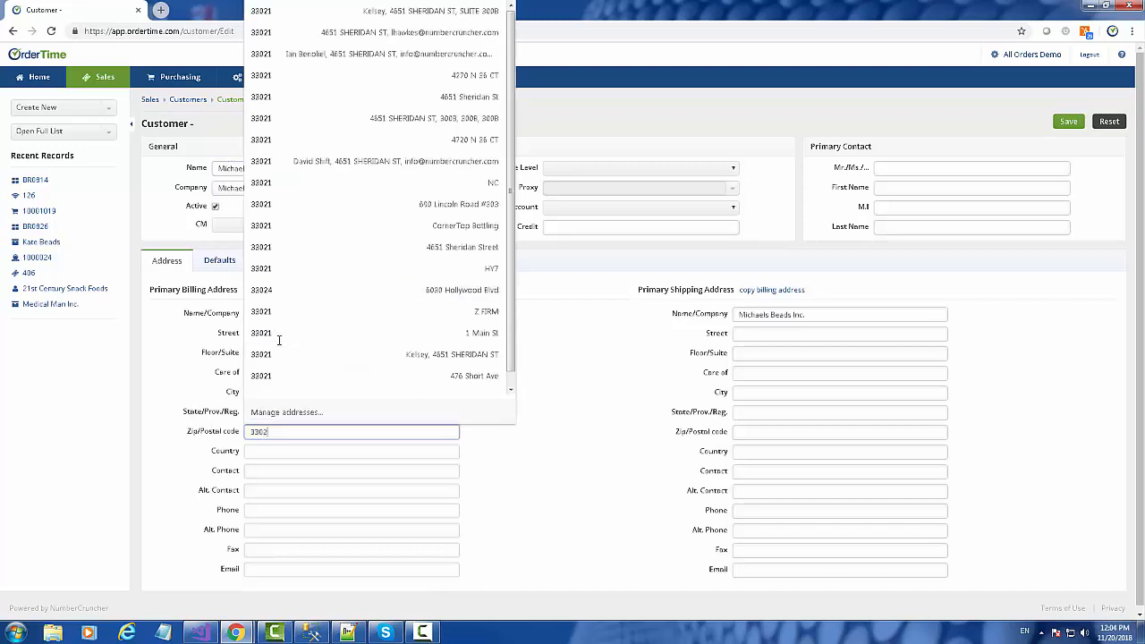
key(Tab)
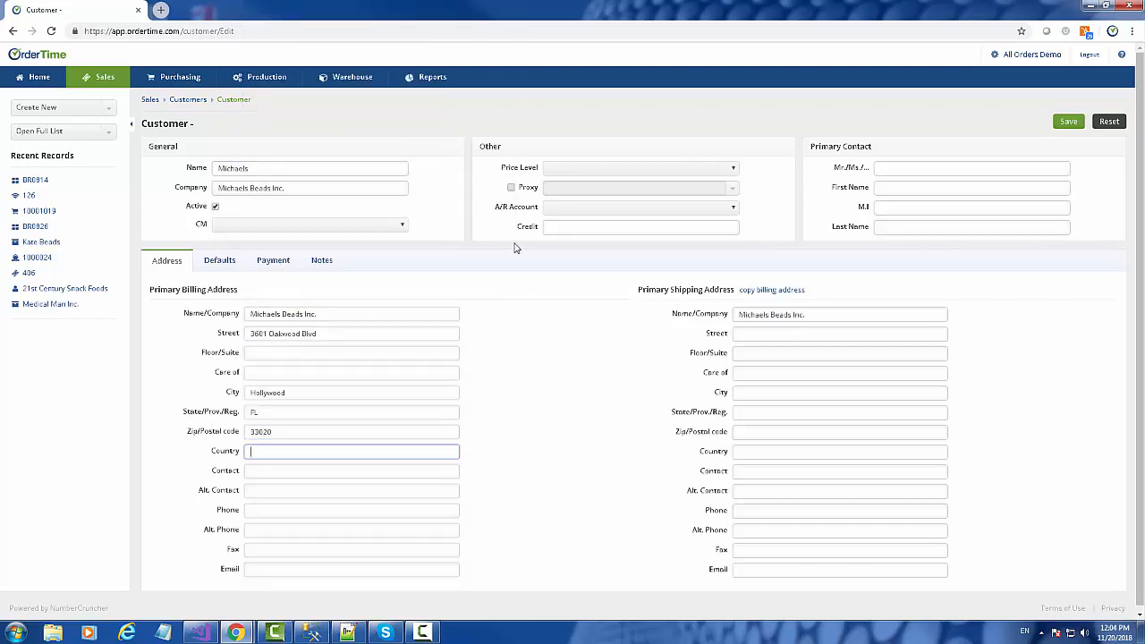
click(773, 291)
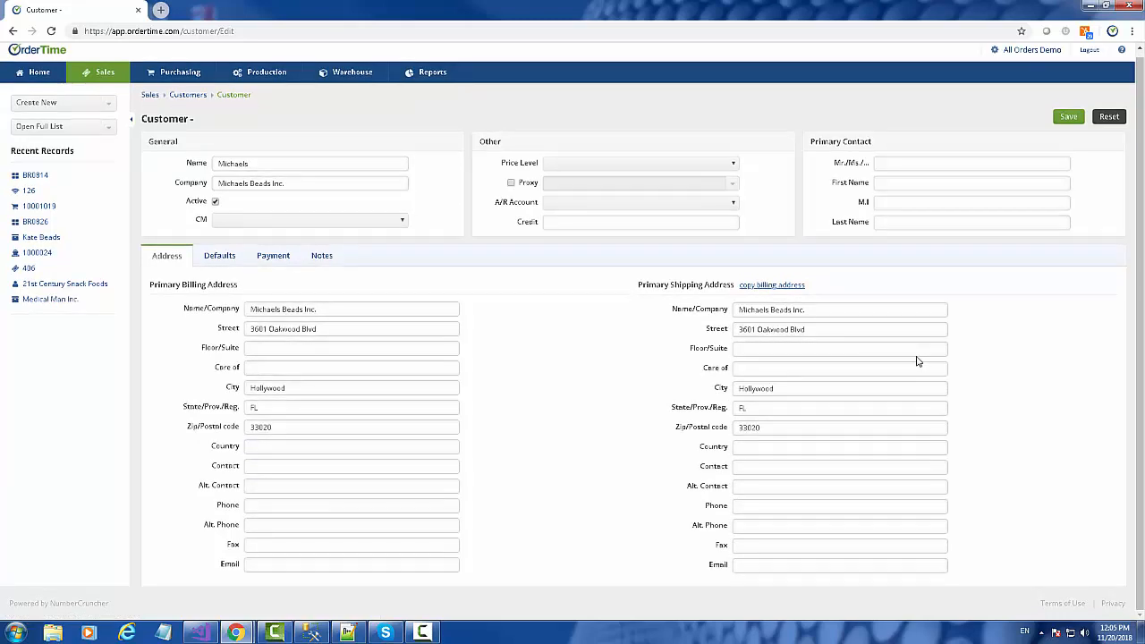
click(243, 223)
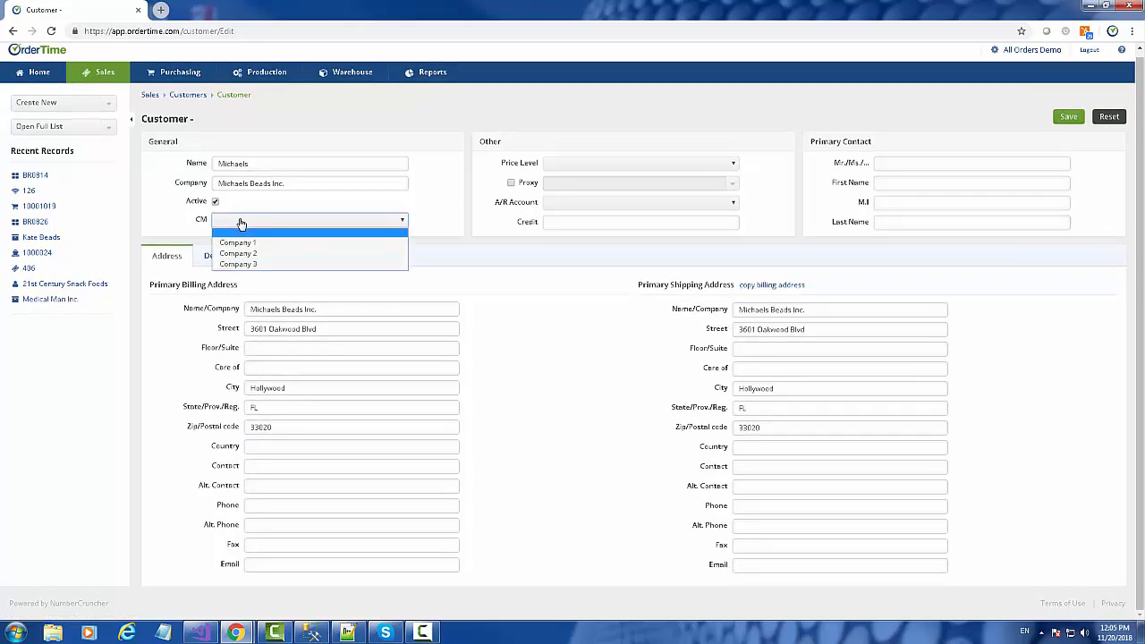
click(235, 244)
click(1070, 118)
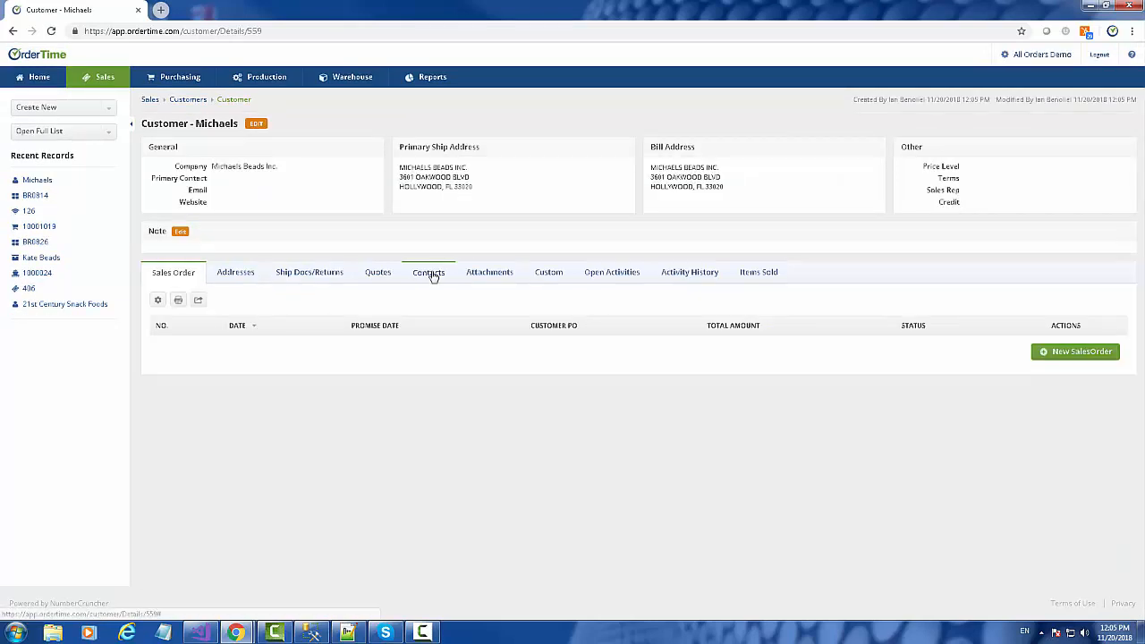
Step: Add a contact with the contact's name and phone to the Michaels customer
click(435, 271)
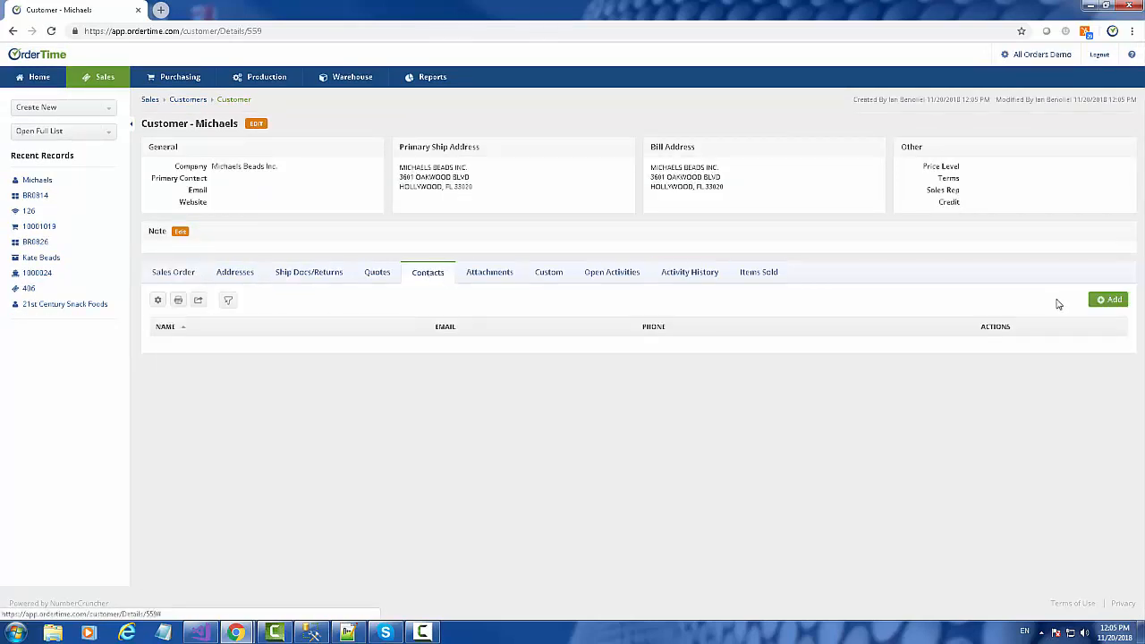
click(1112, 301)
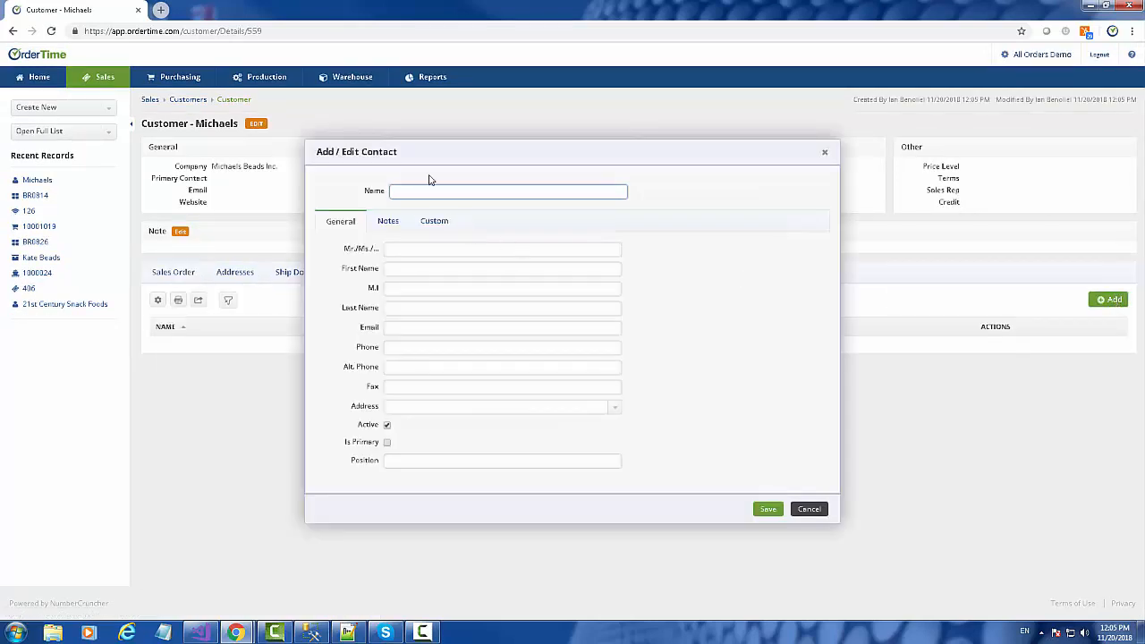
text(Micha)
text(m)
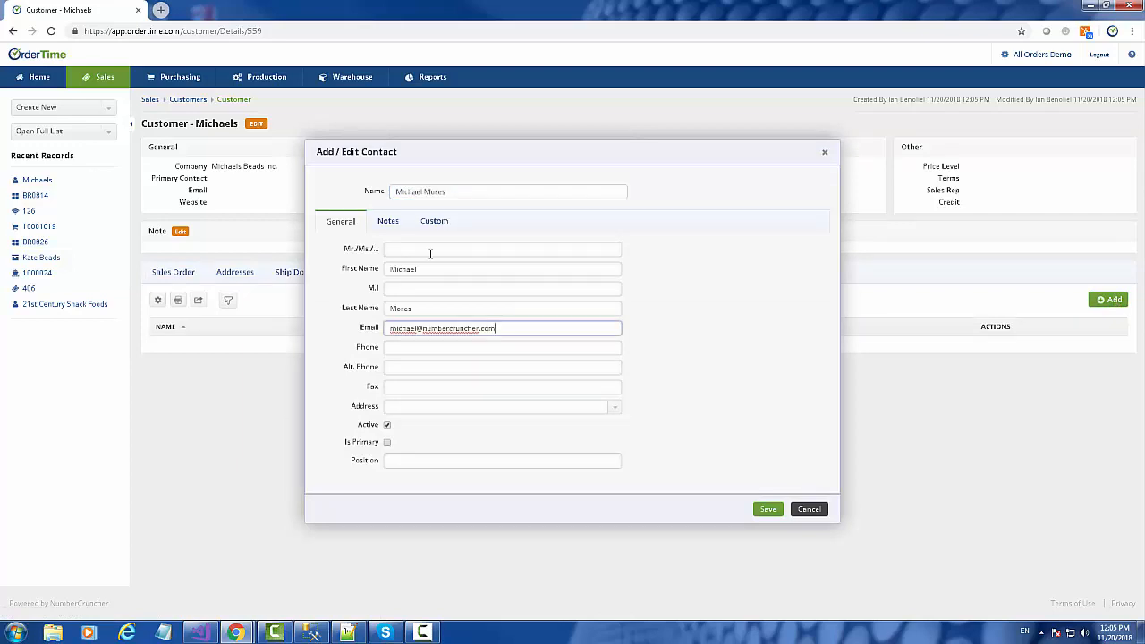
key(Tab)
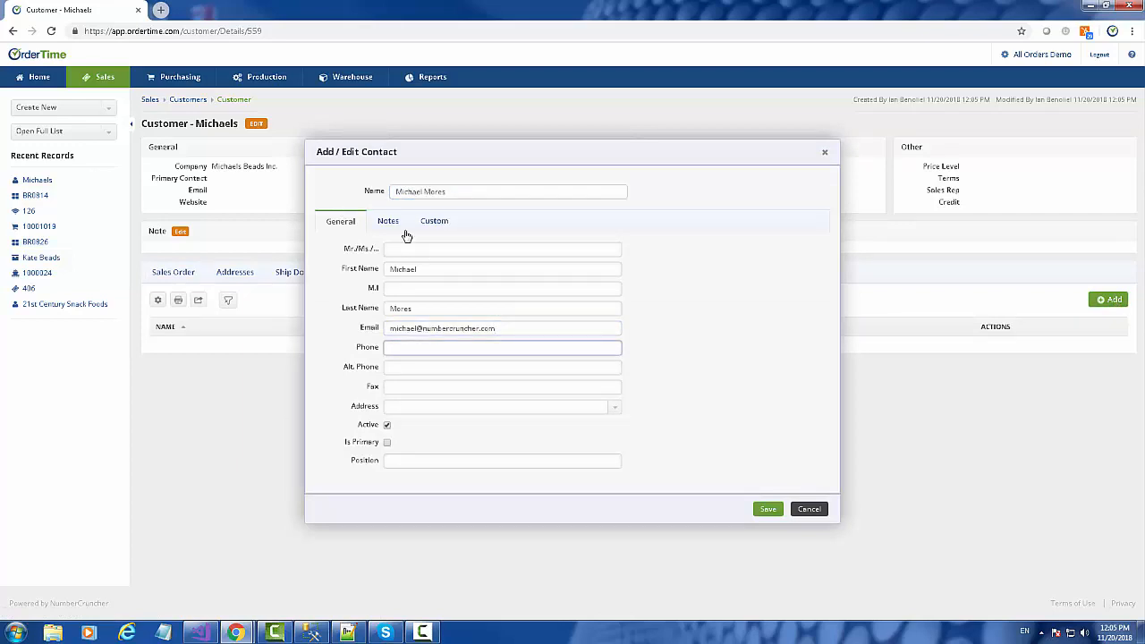
click(767, 509)
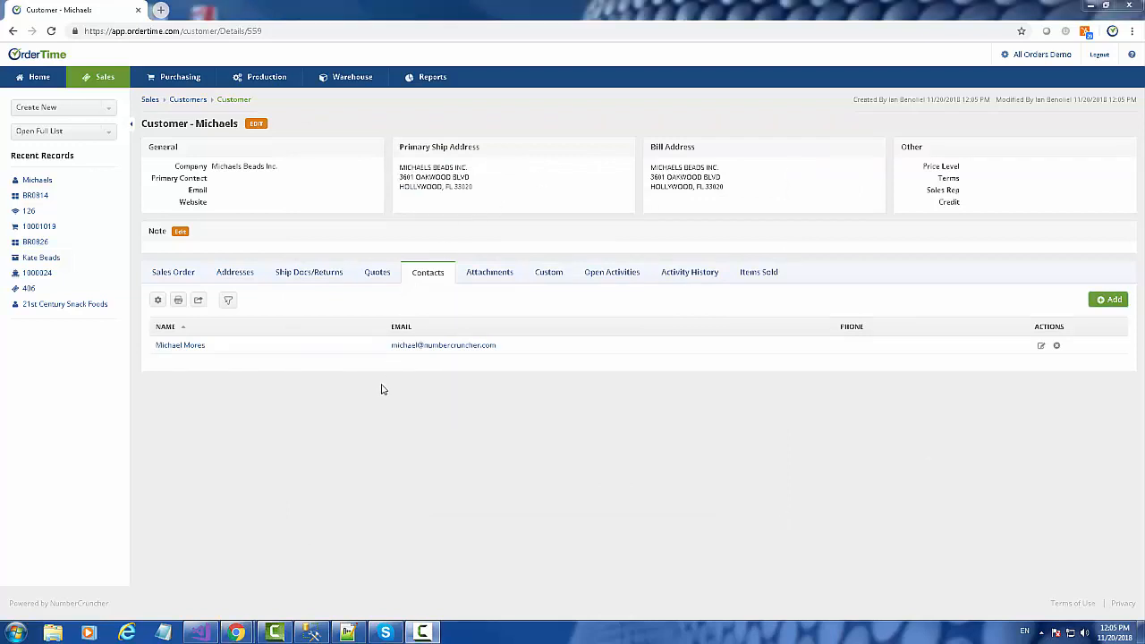
Step: Show the Michaels customer's Sales Order list, which is still empty
click(106, 112)
click(107, 112)
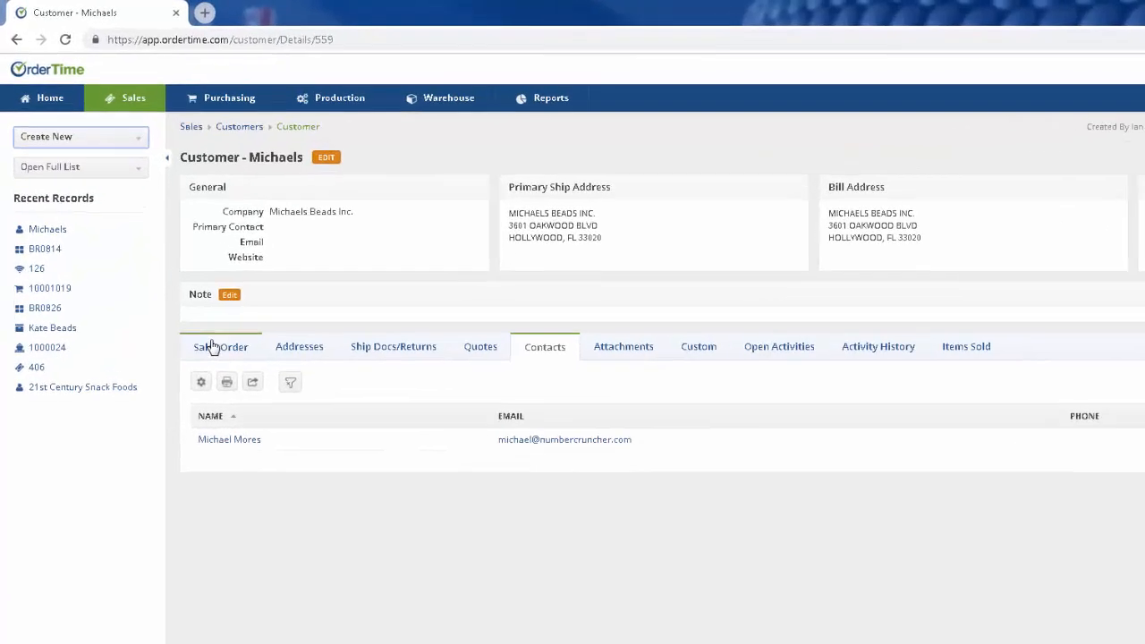
click(168, 272)
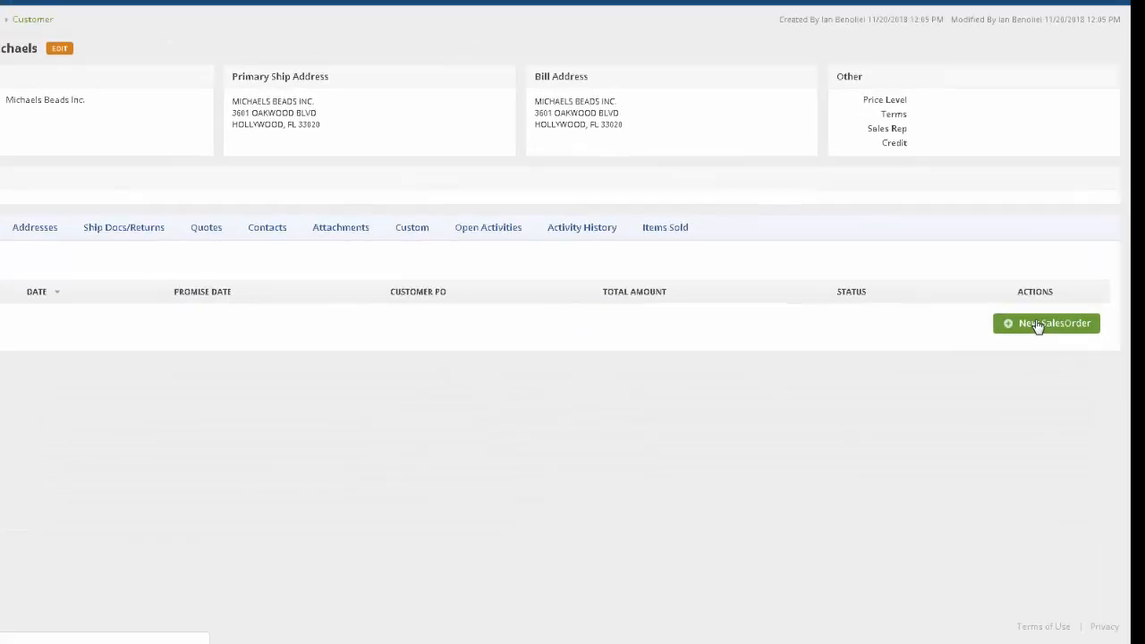
Step: Create sales order 408 for Michaels with the customer PO number entered, and save it
click(1037, 324)
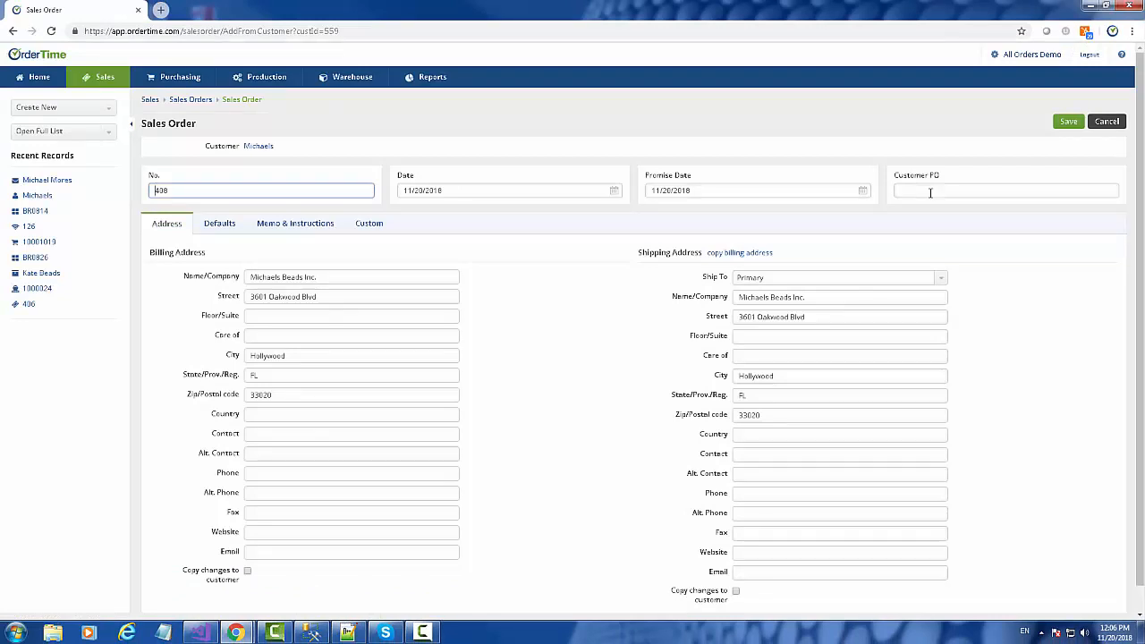
click(931, 192)
text(2351235t4)
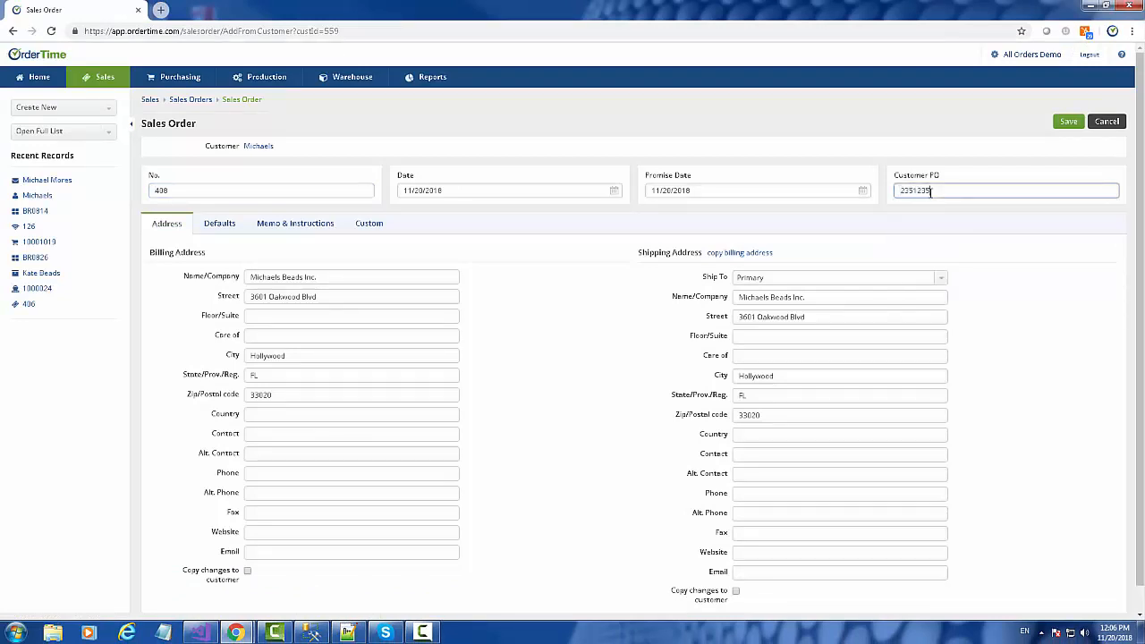
click(211, 224)
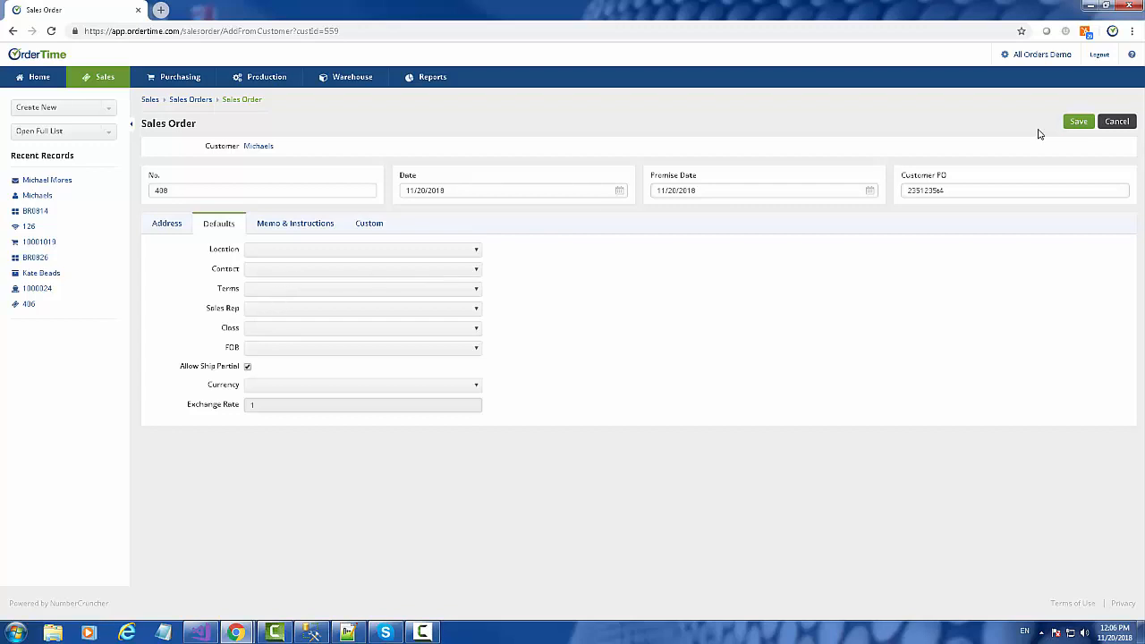
click(1079, 123)
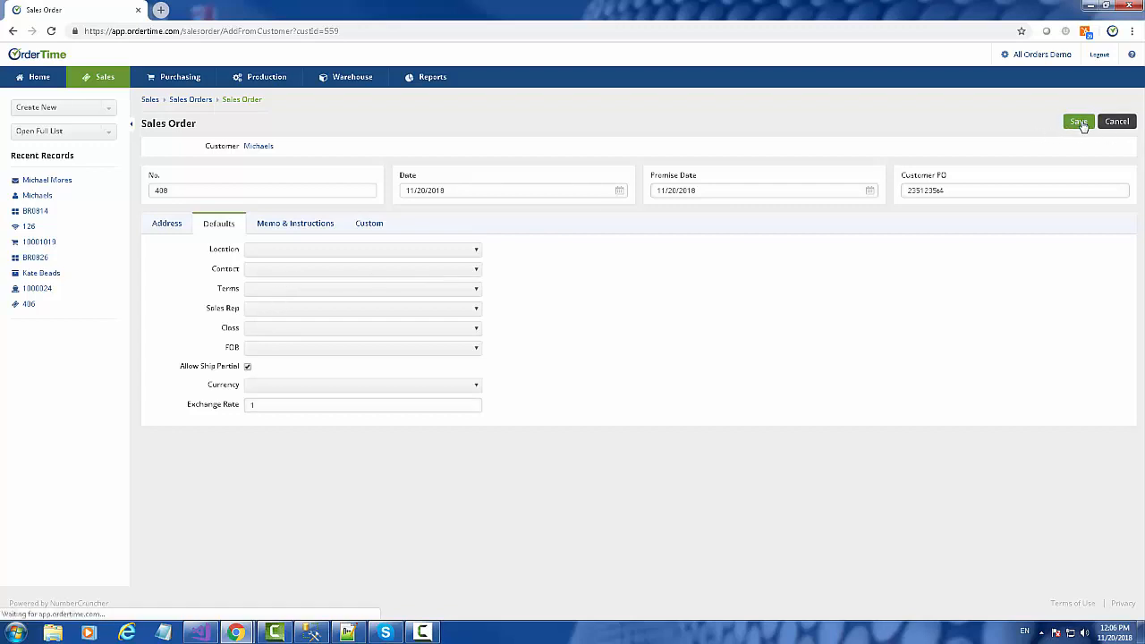
click(162, 282)
click(335, 312)
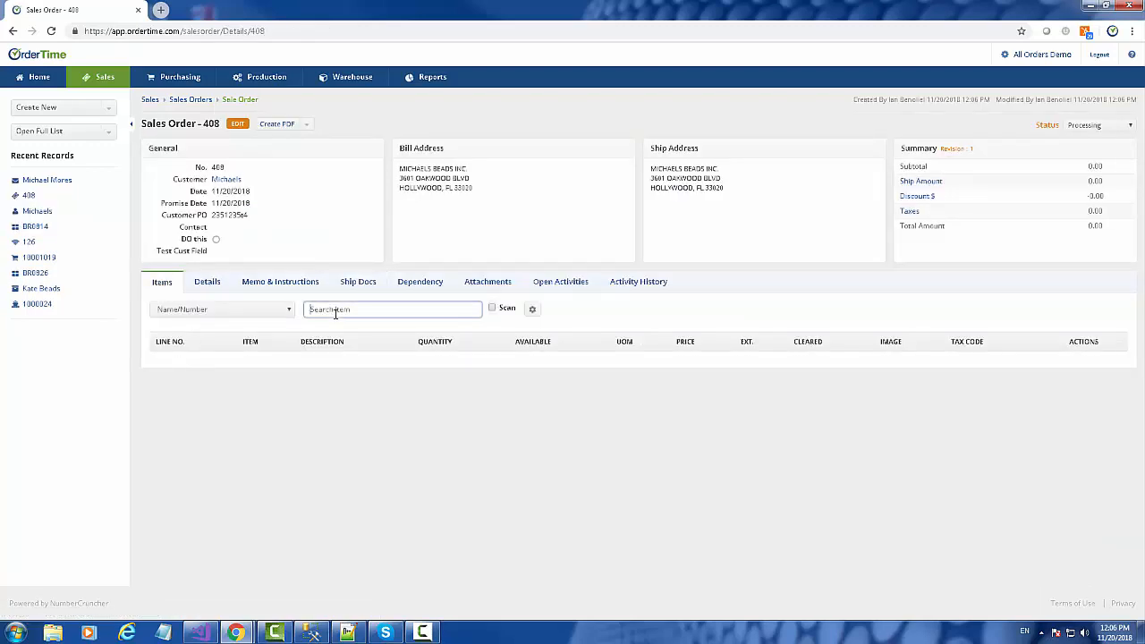
Step: Add BR0814 to the order at 1 × 5.00, leaving the item list's display options unchanged
text(br)
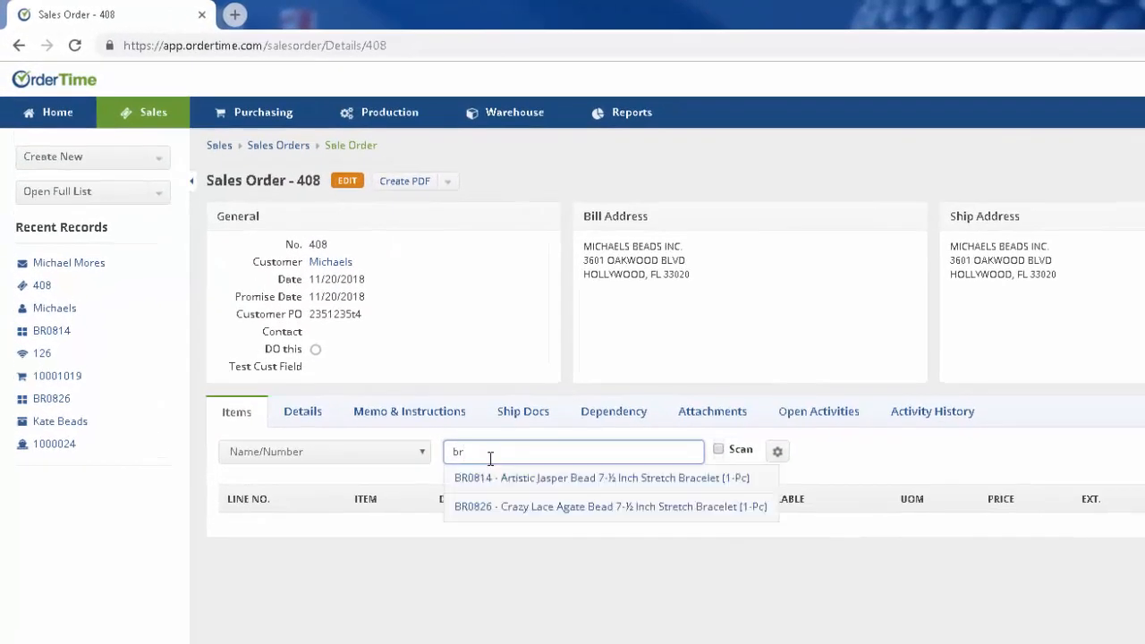
click(491, 478)
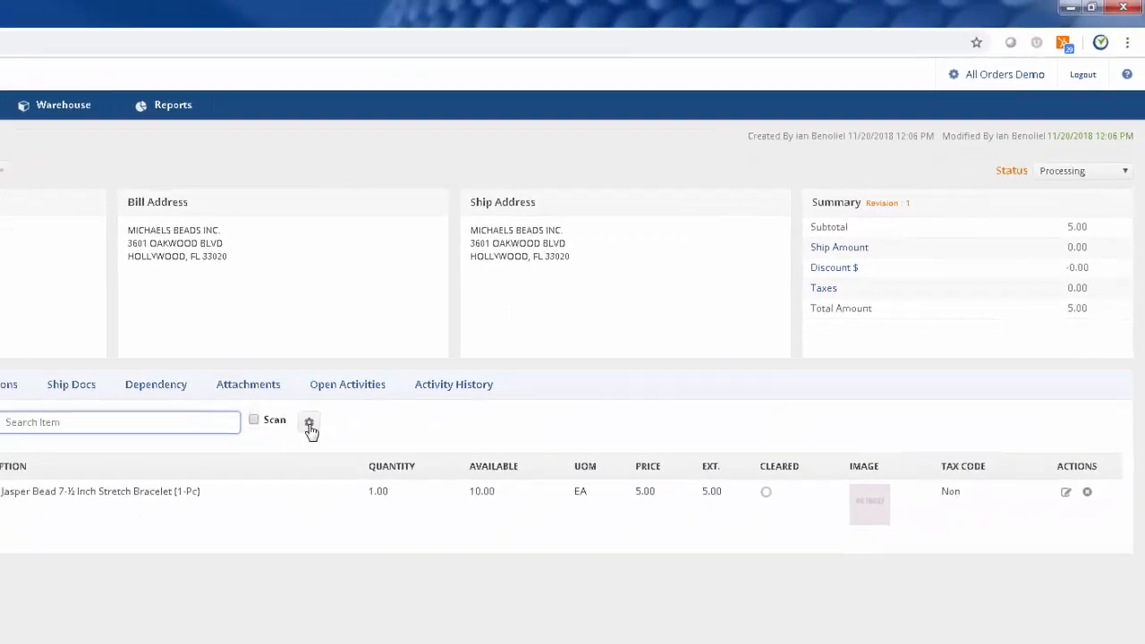
click(310, 424)
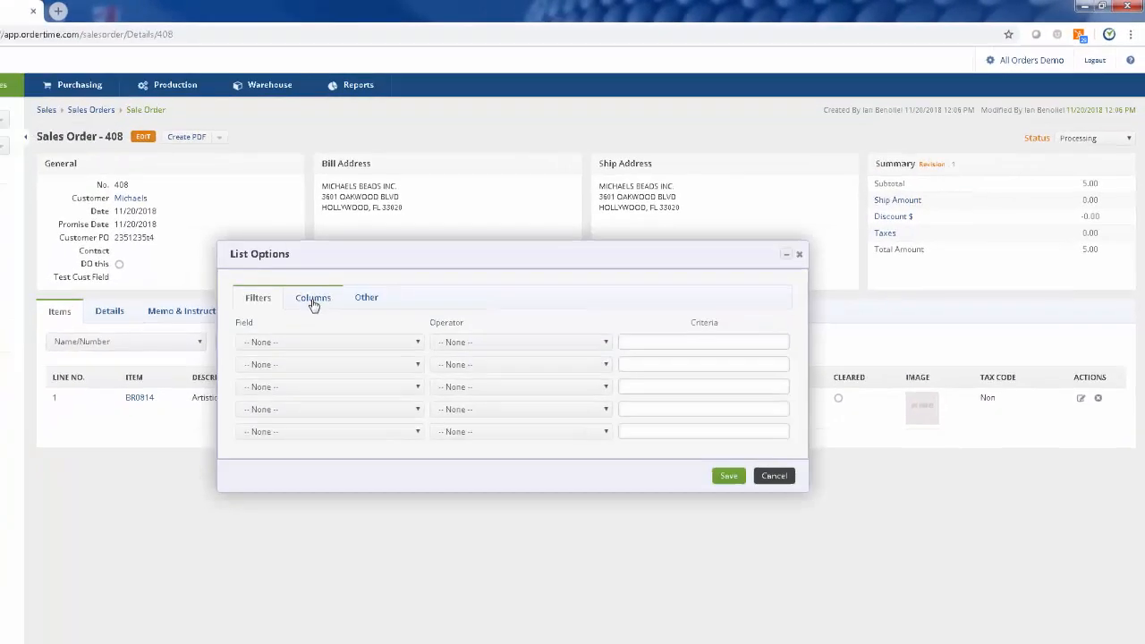
click(116, 370)
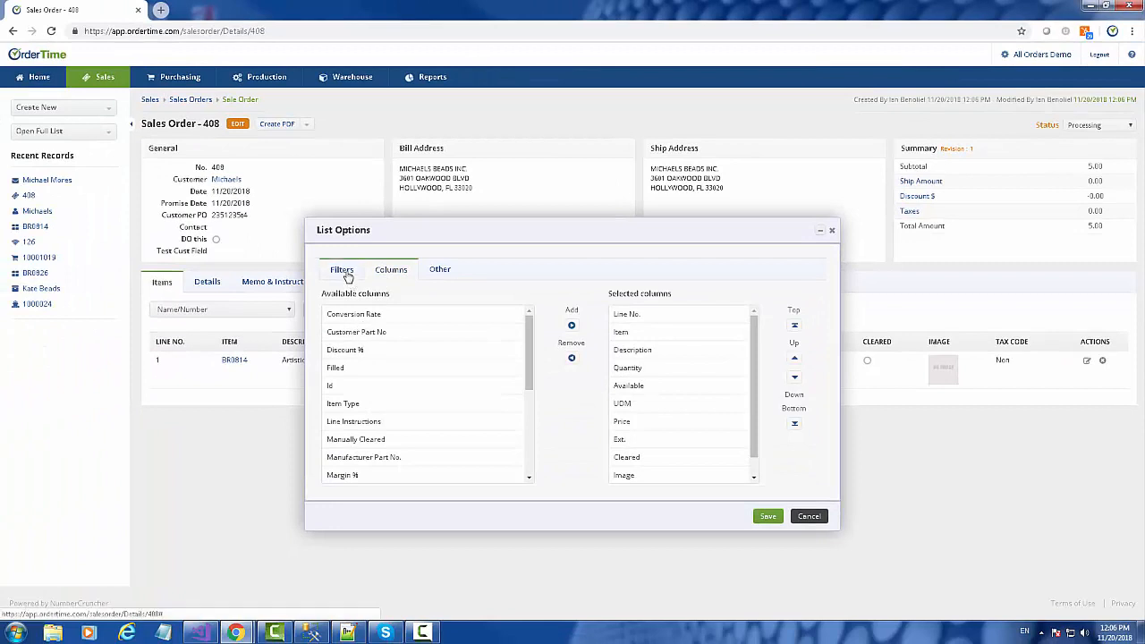
click(341, 270)
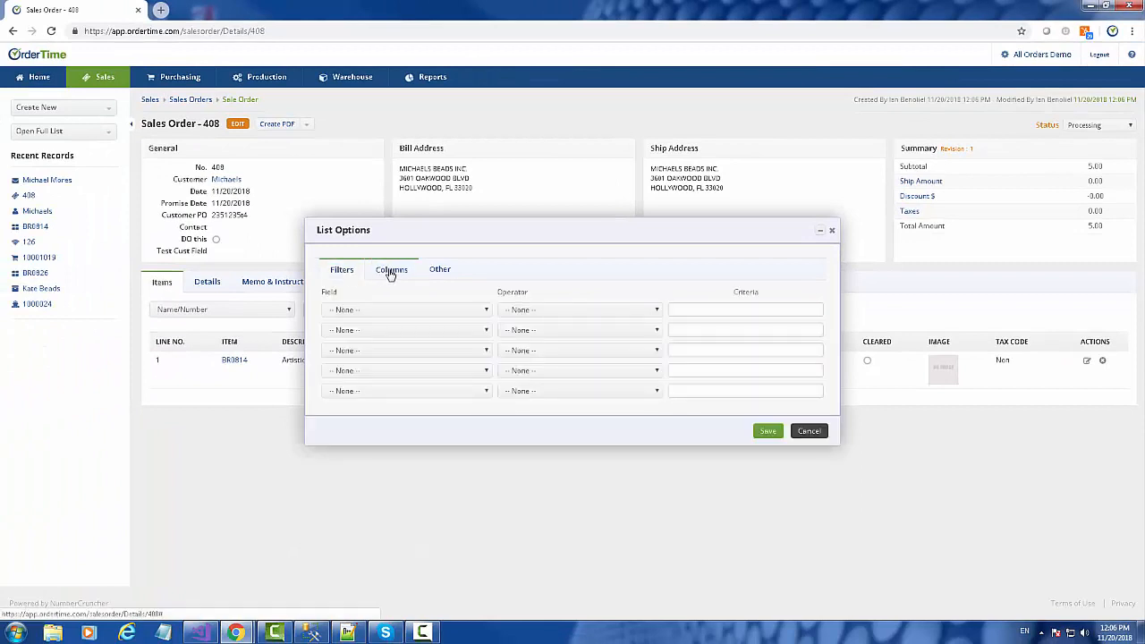
click(390, 271)
click(831, 231)
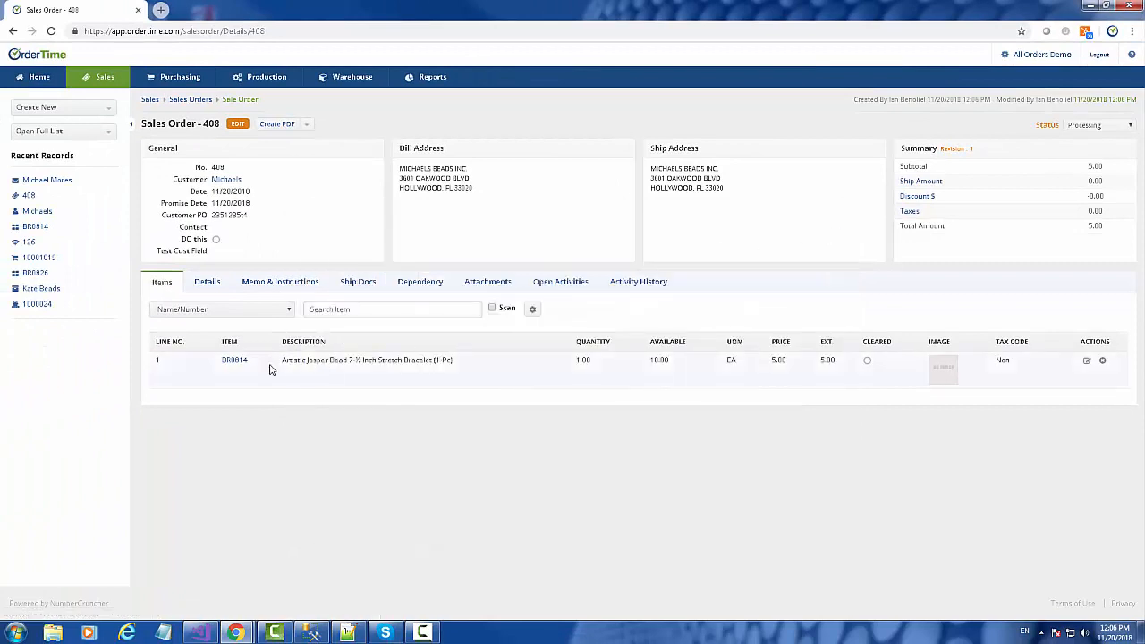
mouse_move(230, 362)
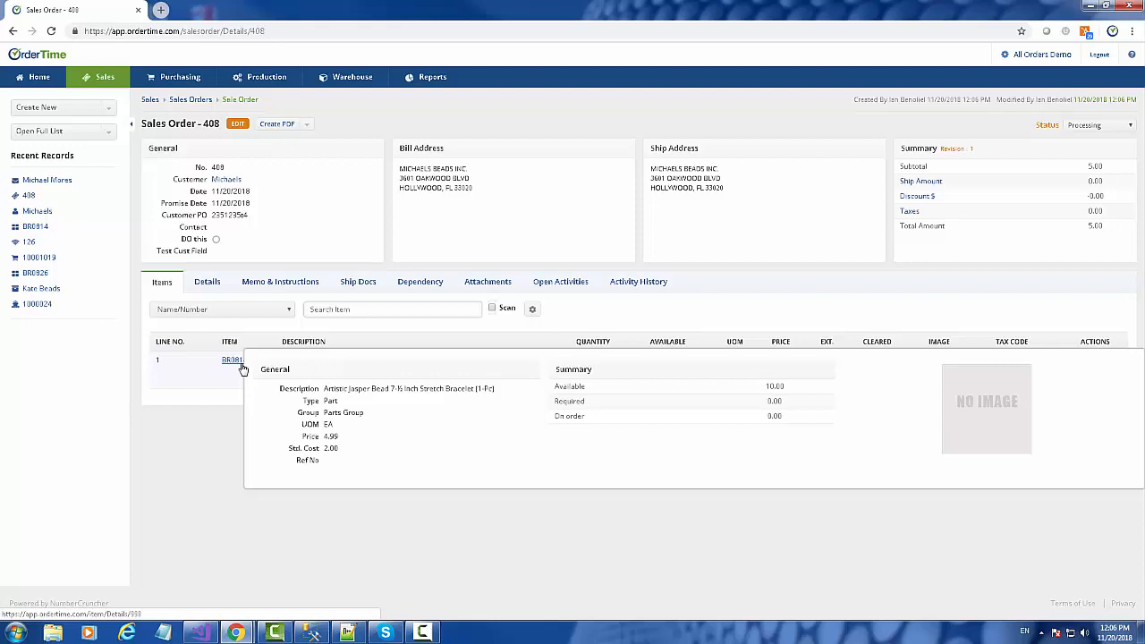
Step: Add BR0826 Crazy Lace Agate as line 2 with 5 at 7.00, totalling 40.00
click(336, 310)
text(br)
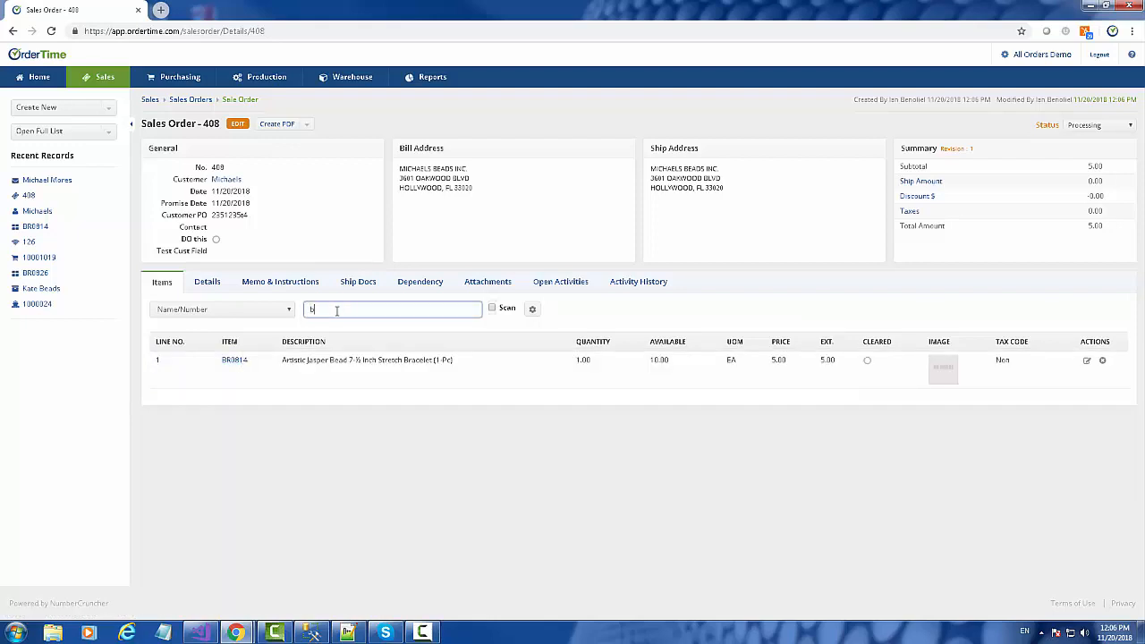
click(337, 347)
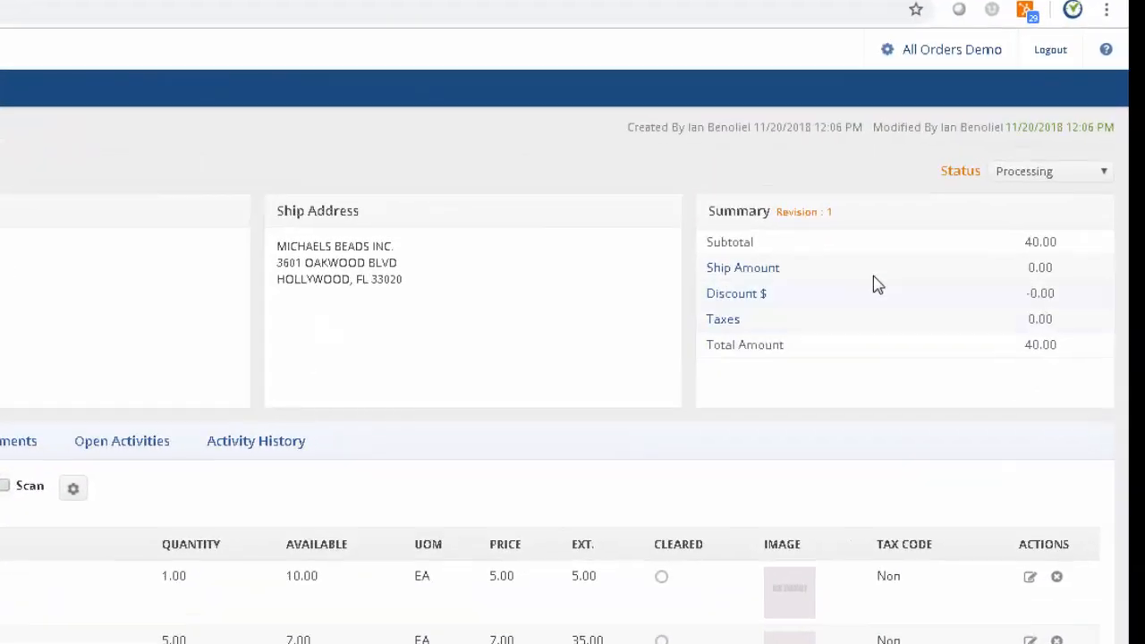
click(1098, 125)
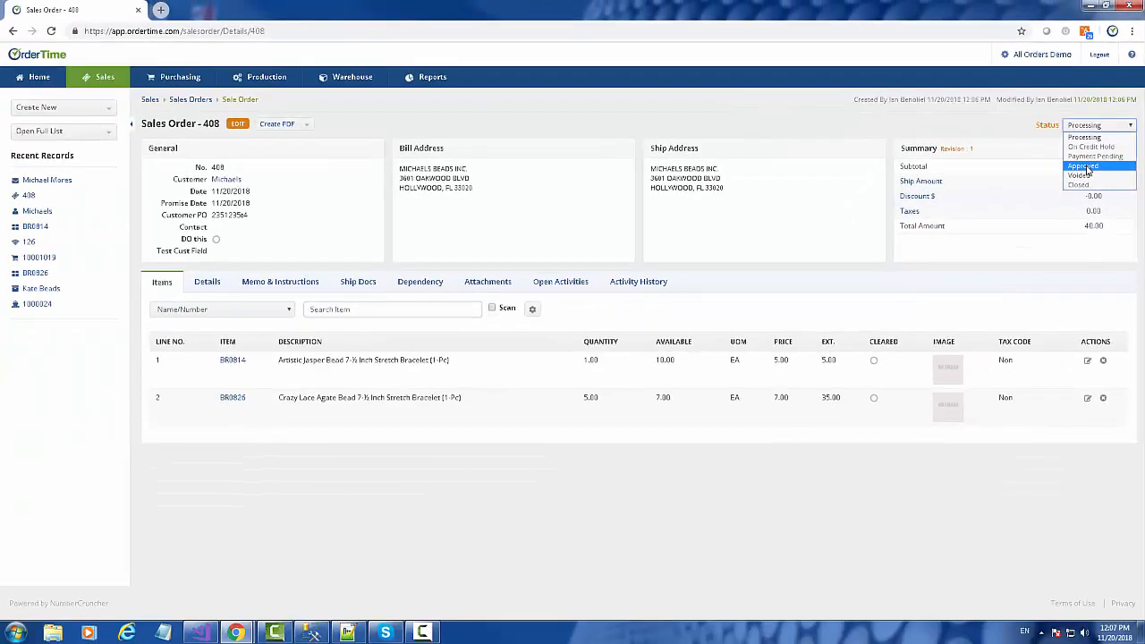
Step: Set sales order 408 to Approved and create a ship doc from its Ship Docs tab
click(1059, 196)
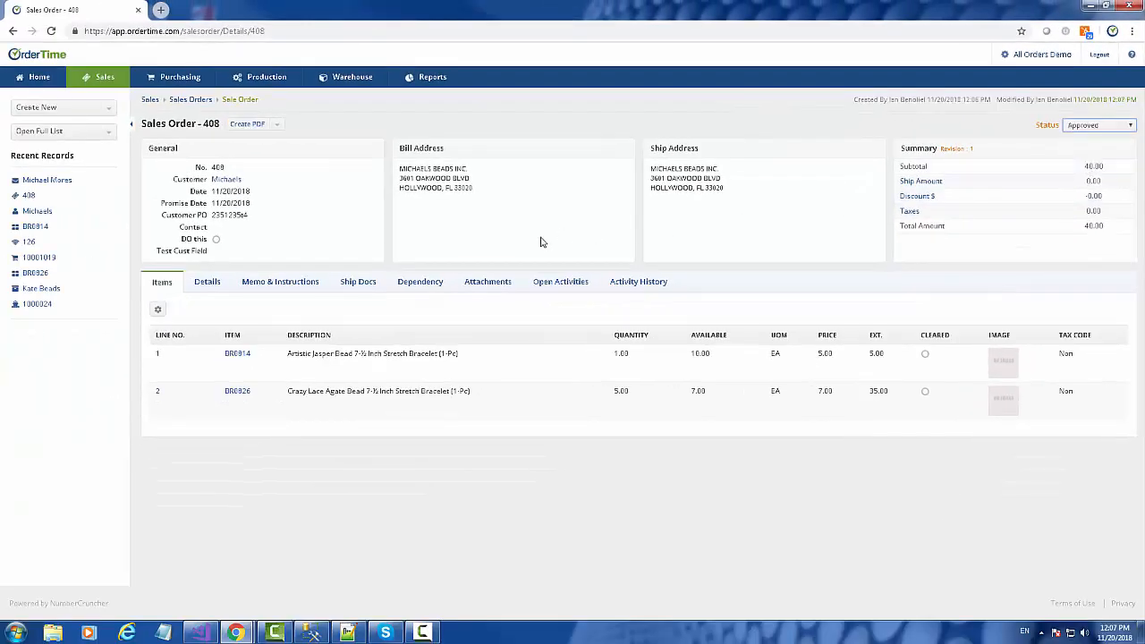
click(133, 356)
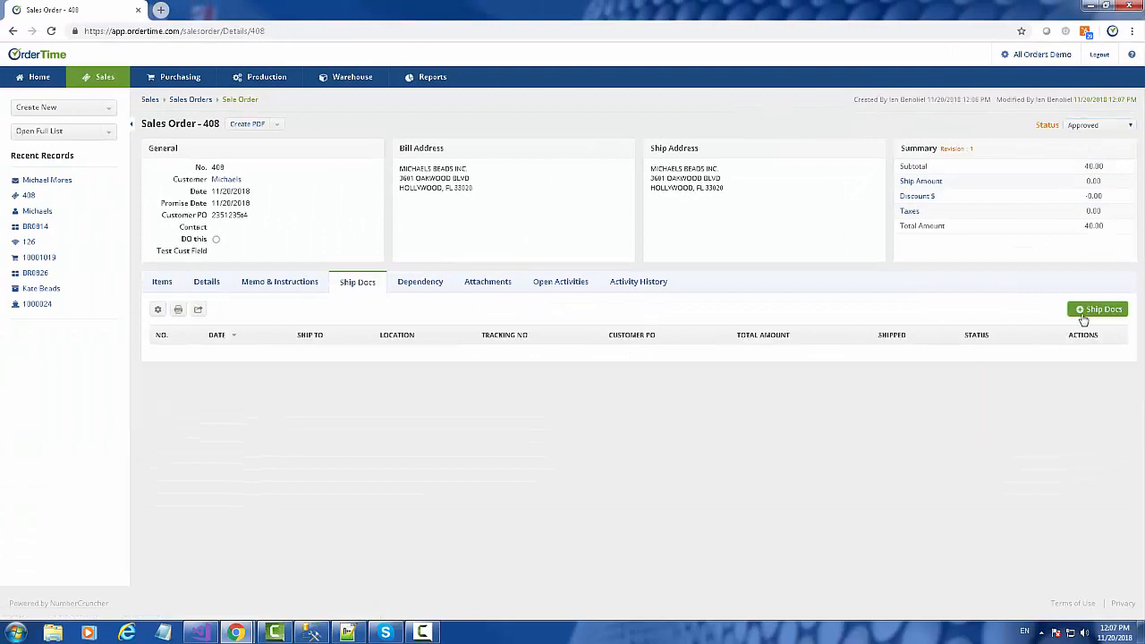
click(1091, 127)
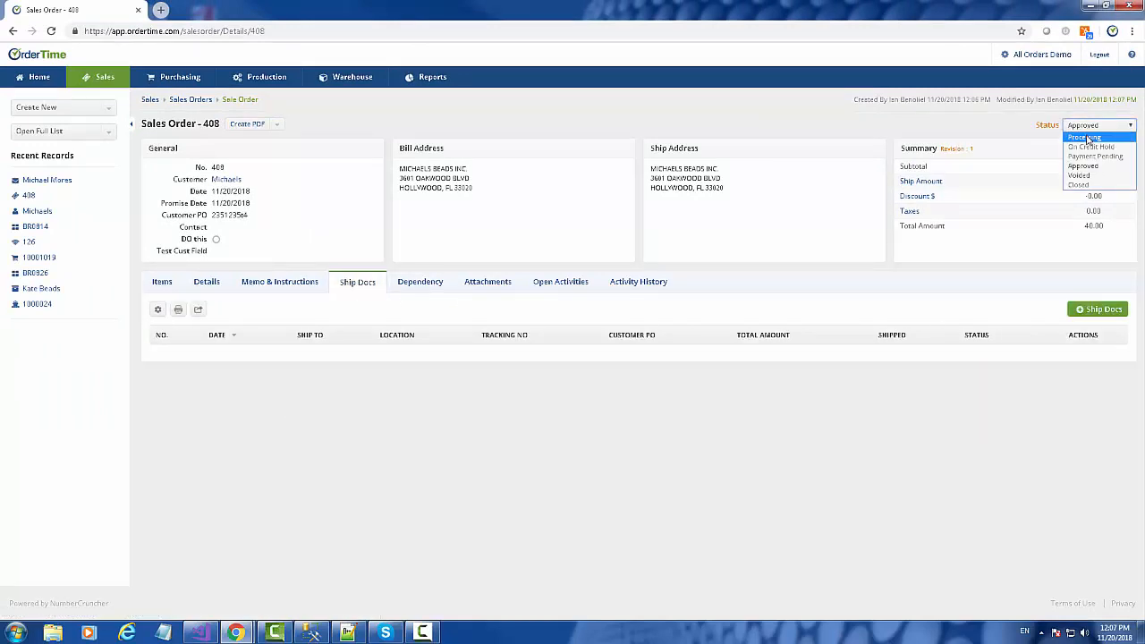
click(1076, 186)
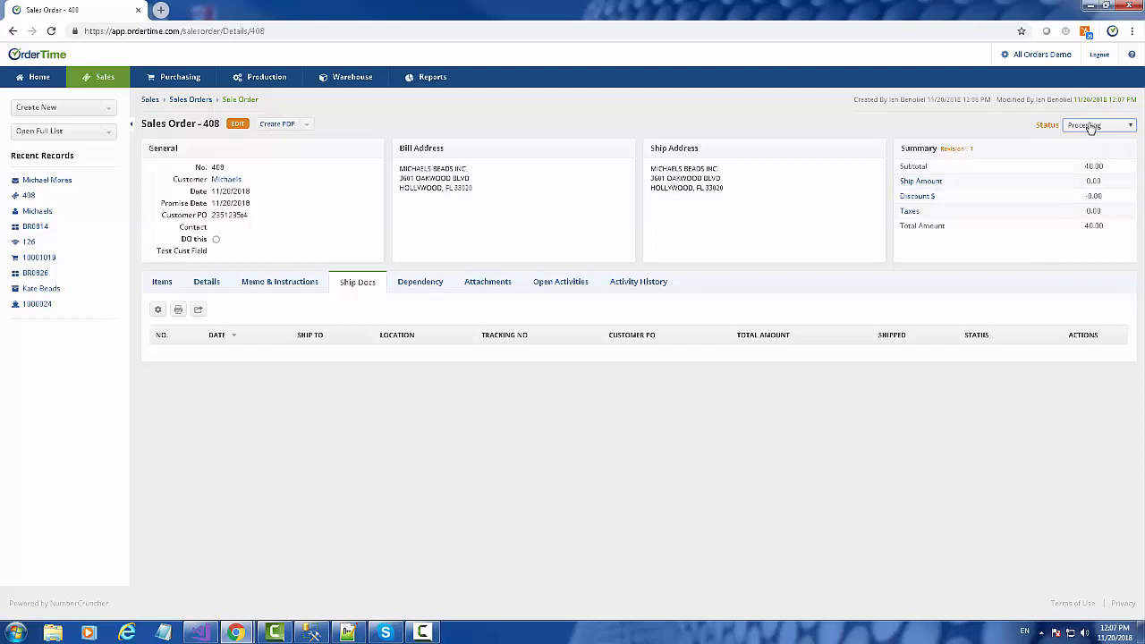
click(1092, 127)
click(1086, 167)
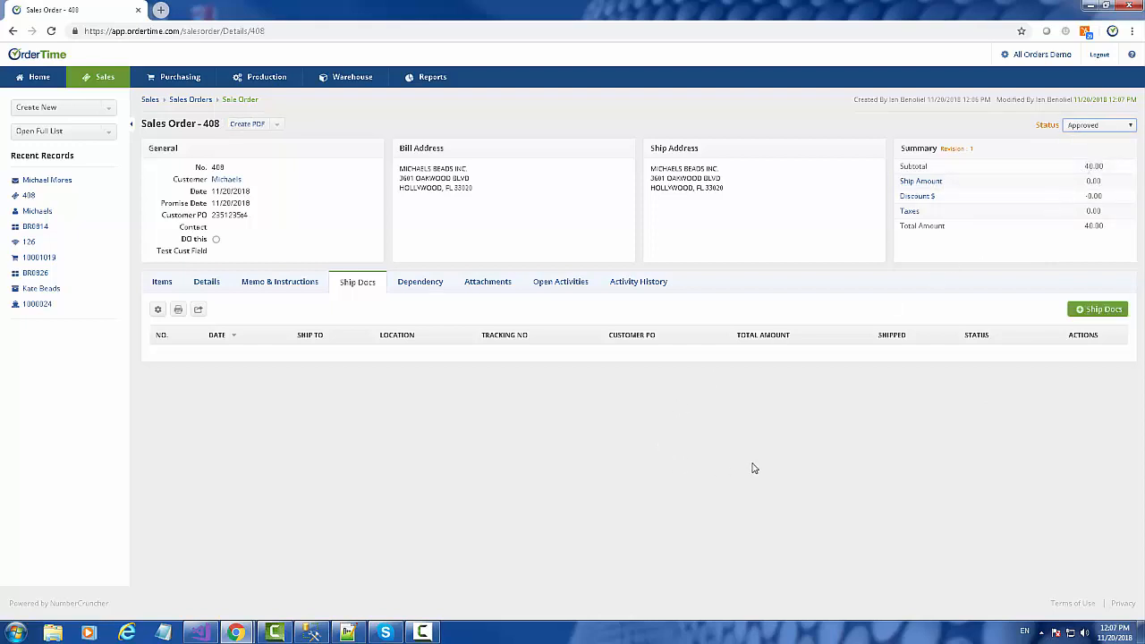
click(1098, 312)
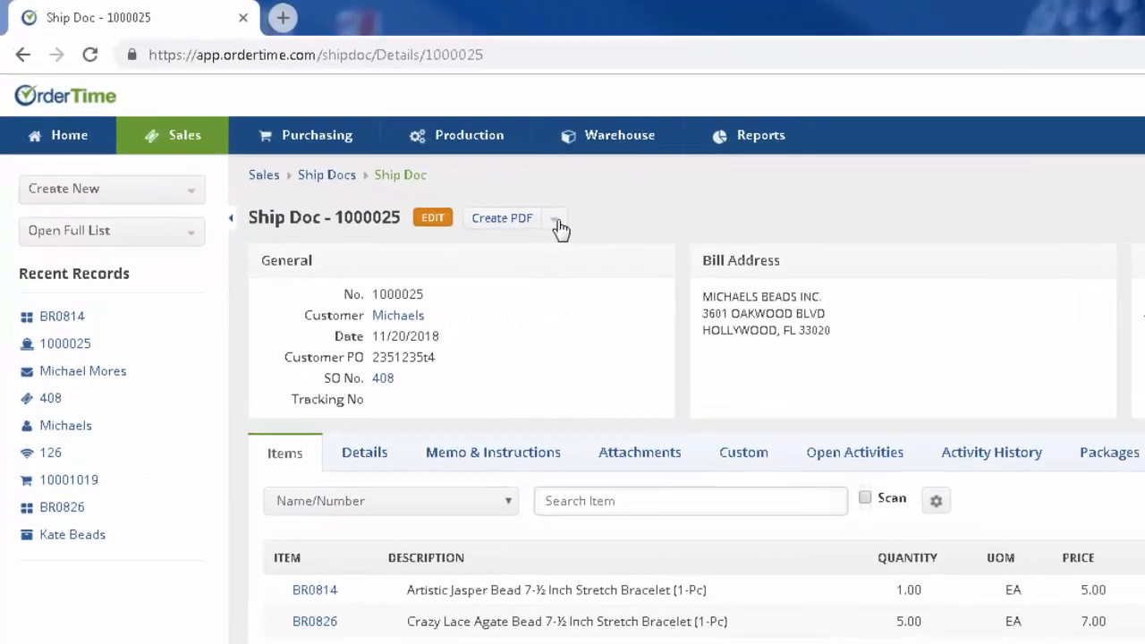
Step: Save and email an invoice PDF for ship doc 1000025, then set its status to Shipped
click(313, 126)
click(534, 296)
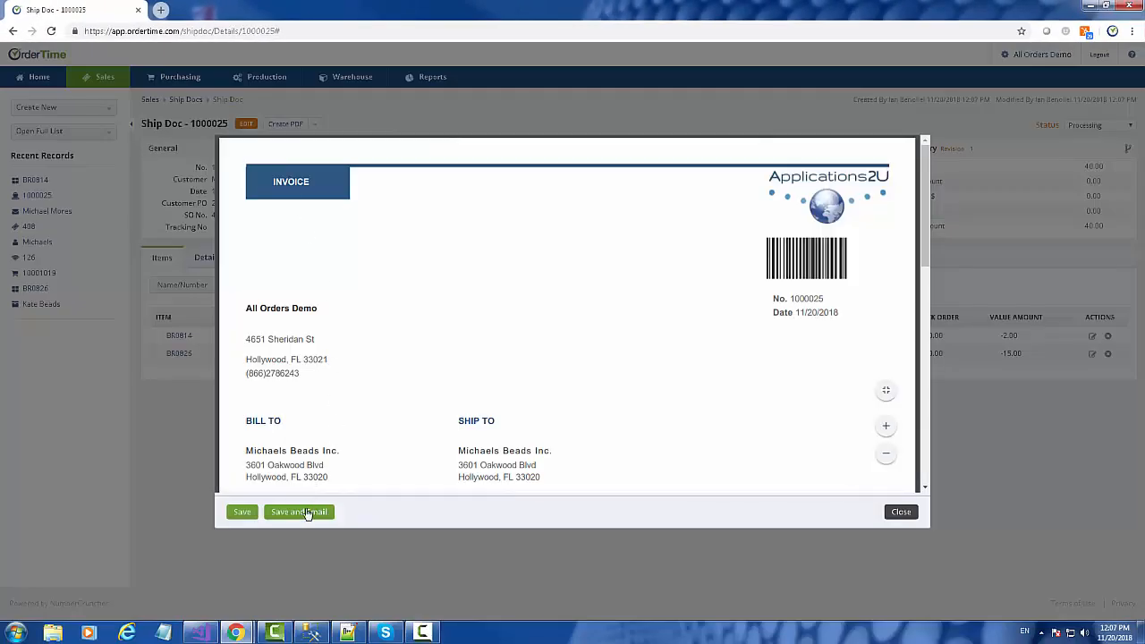
click(298, 512)
click(1087, 125)
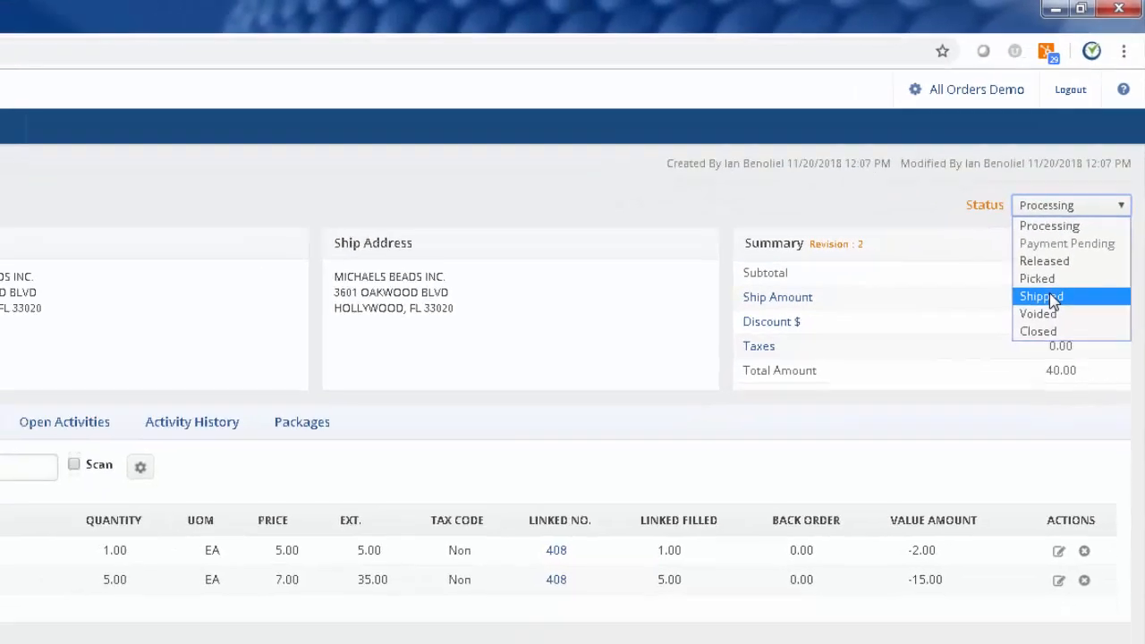
click(1033, 358)
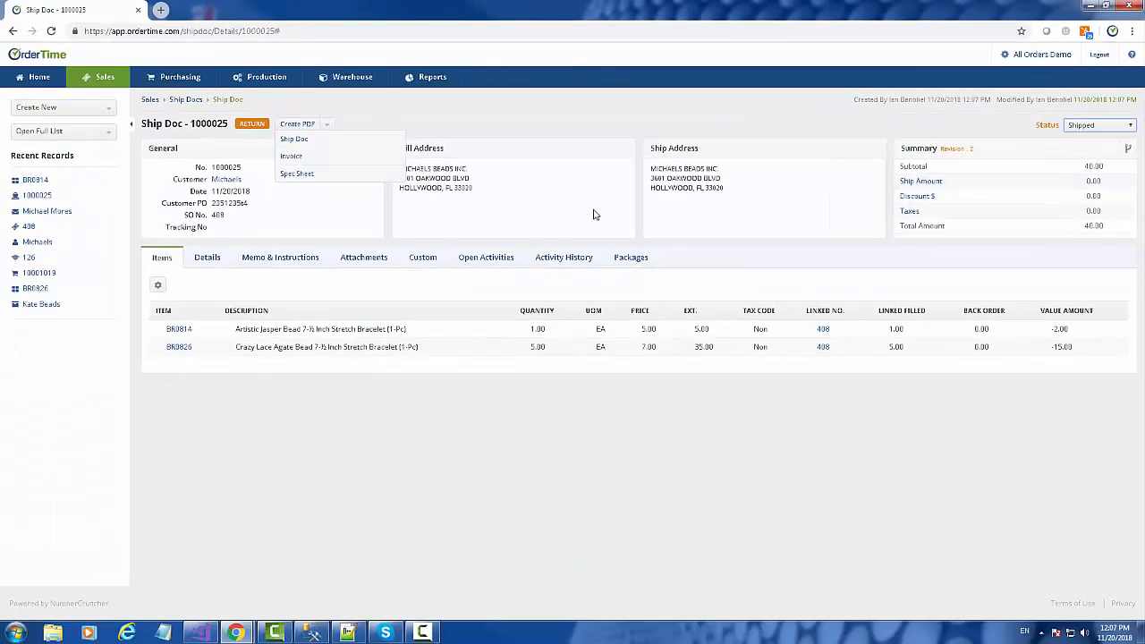
Step: Open BR0814 in a new tab and view its transactions: 10 received, 1 shipped, 9 available
right_click(181, 331)
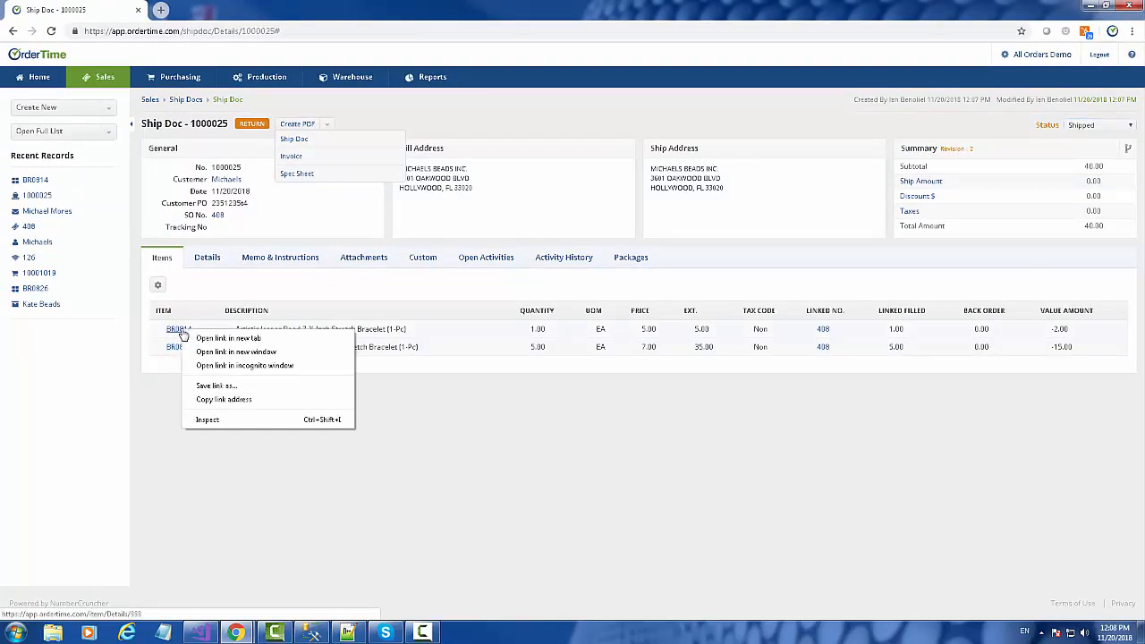
click(214, 340)
click(186, 8)
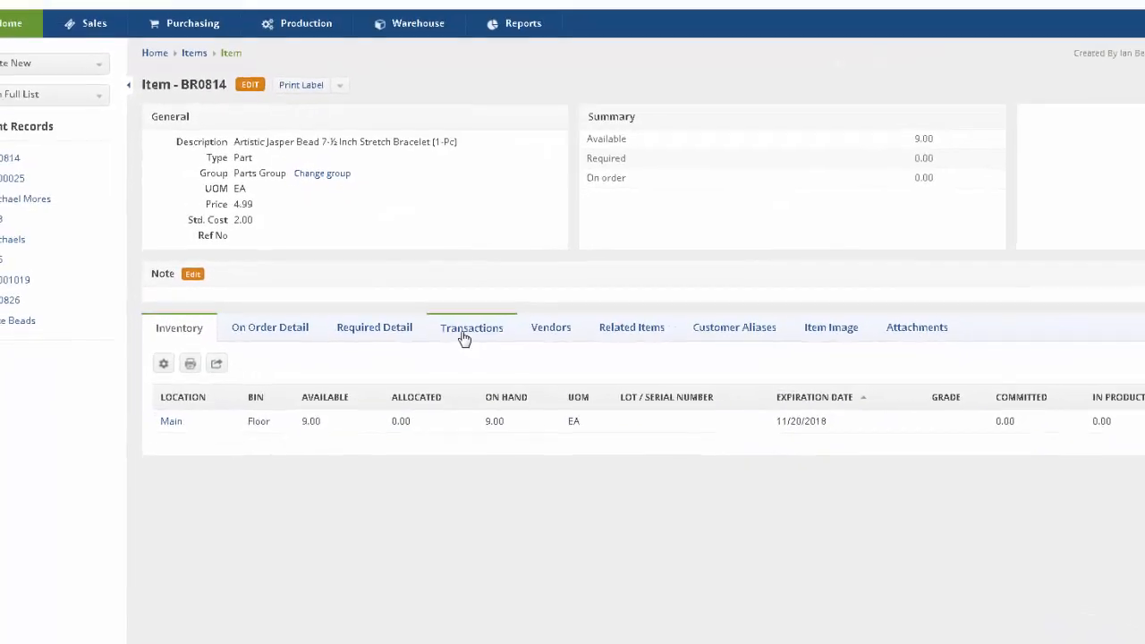
click(511, 336)
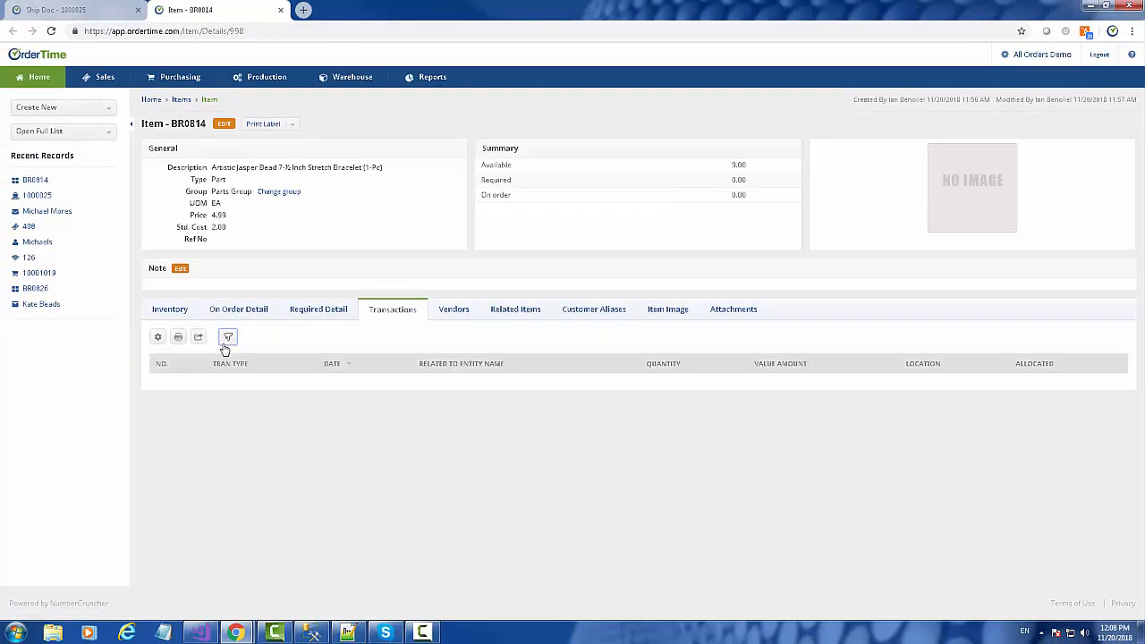